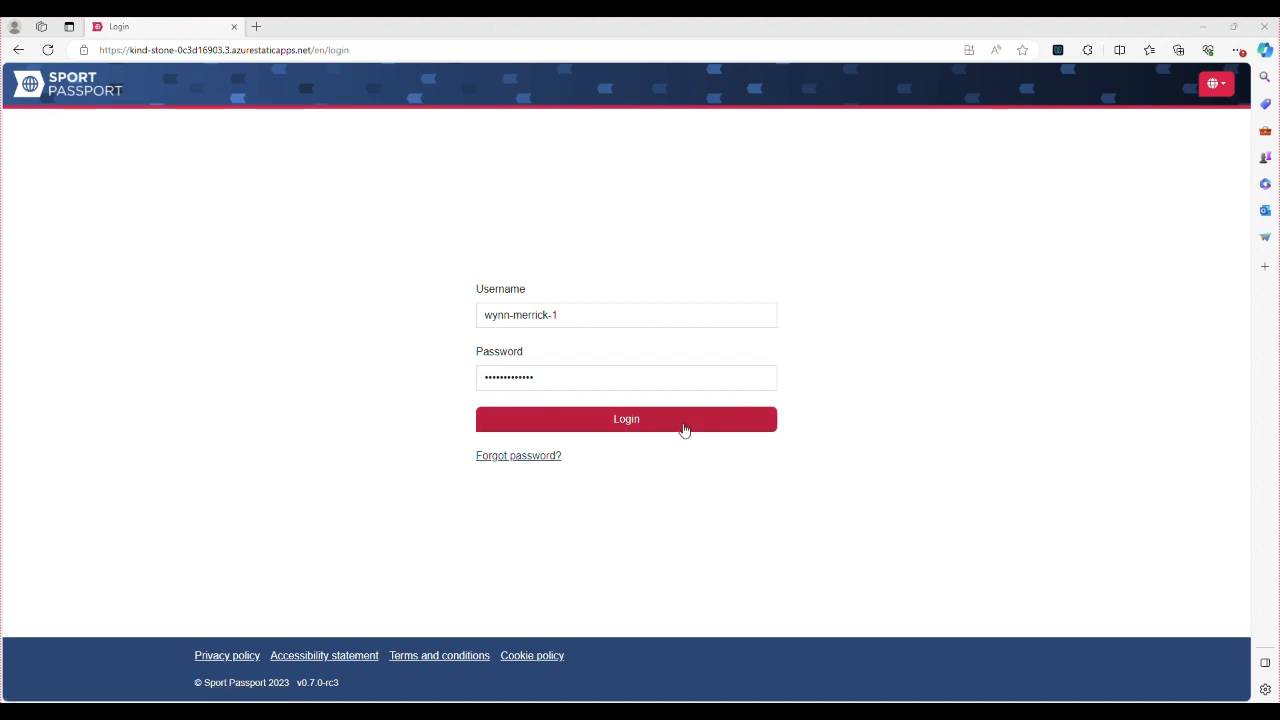
Step: Log in with the credentials already filled in and check the account's profile and logout options
left_click(684, 429)
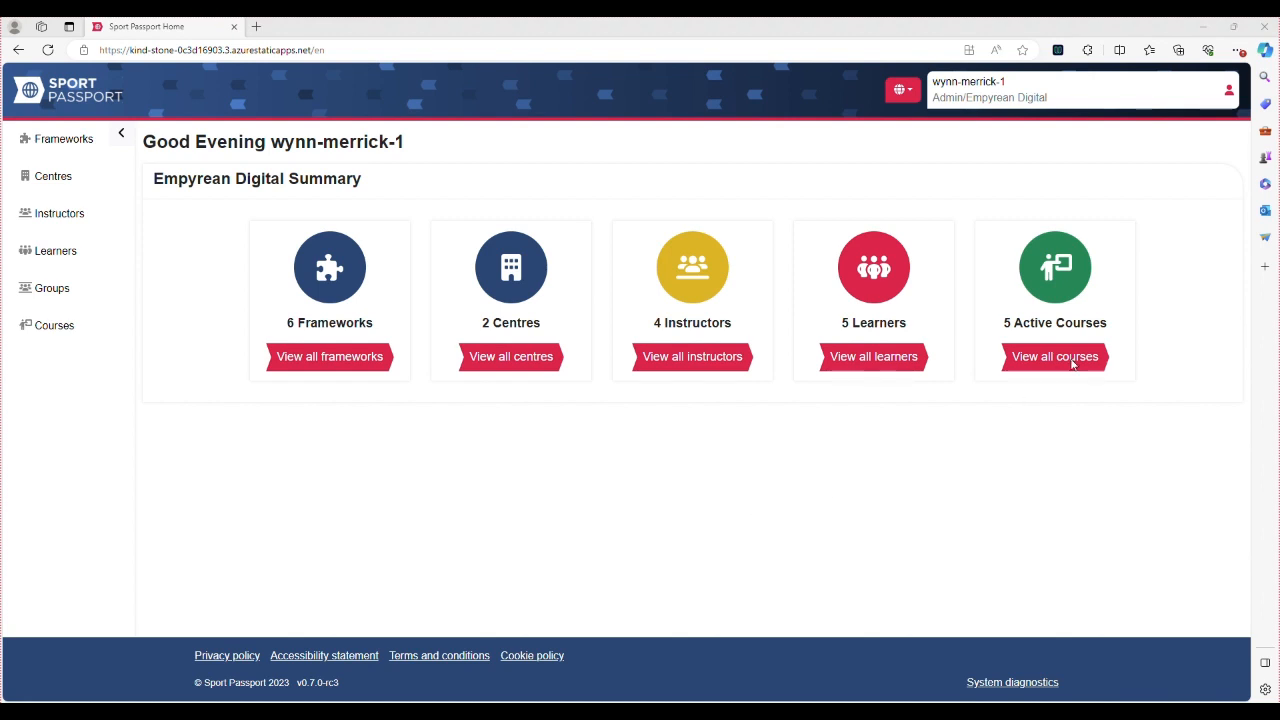
left_click(1229, 96)
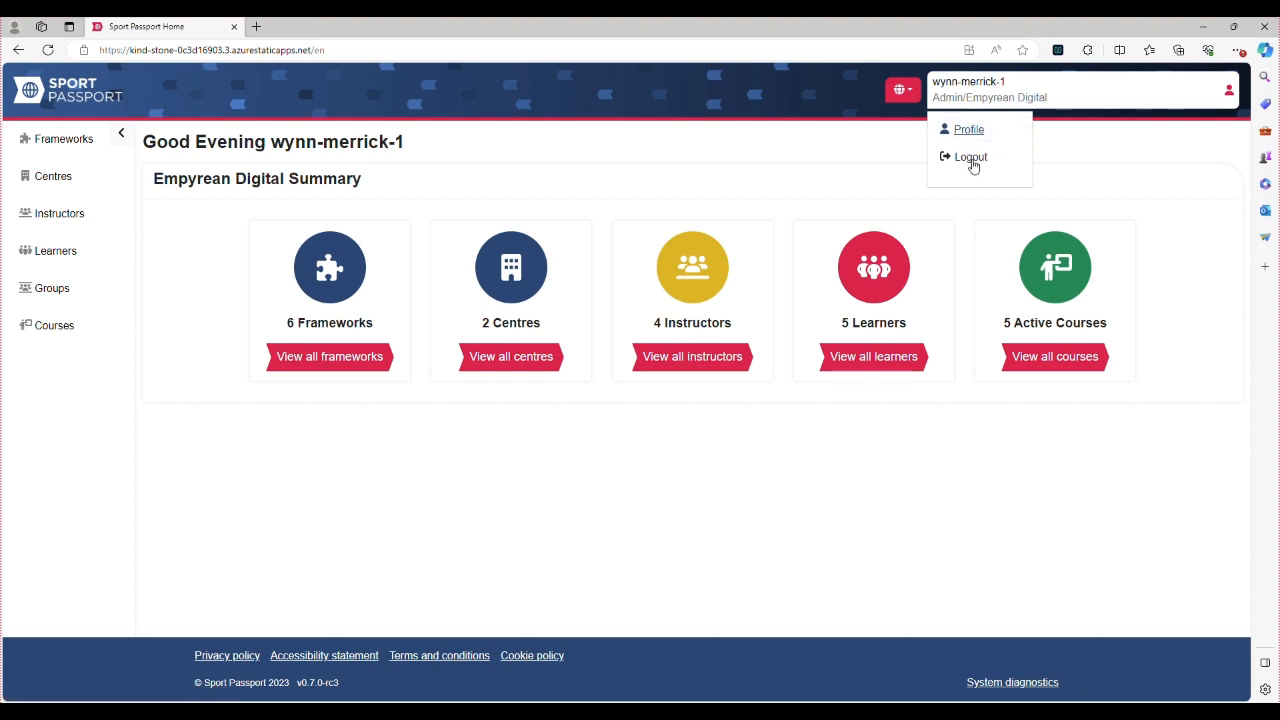
left_click(763, 518)
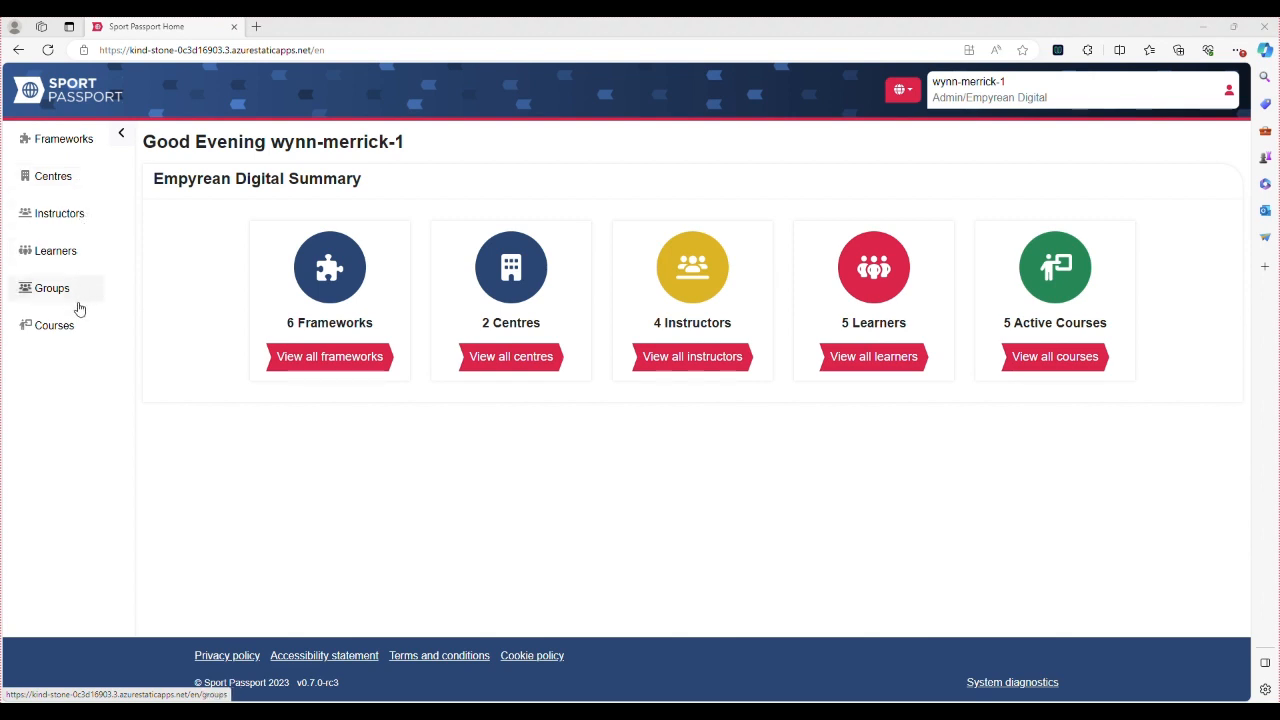
Step: Start a new framework named "New Splash Framework" with the description "A new framework for the splash lessons"
left_click(330, 358)
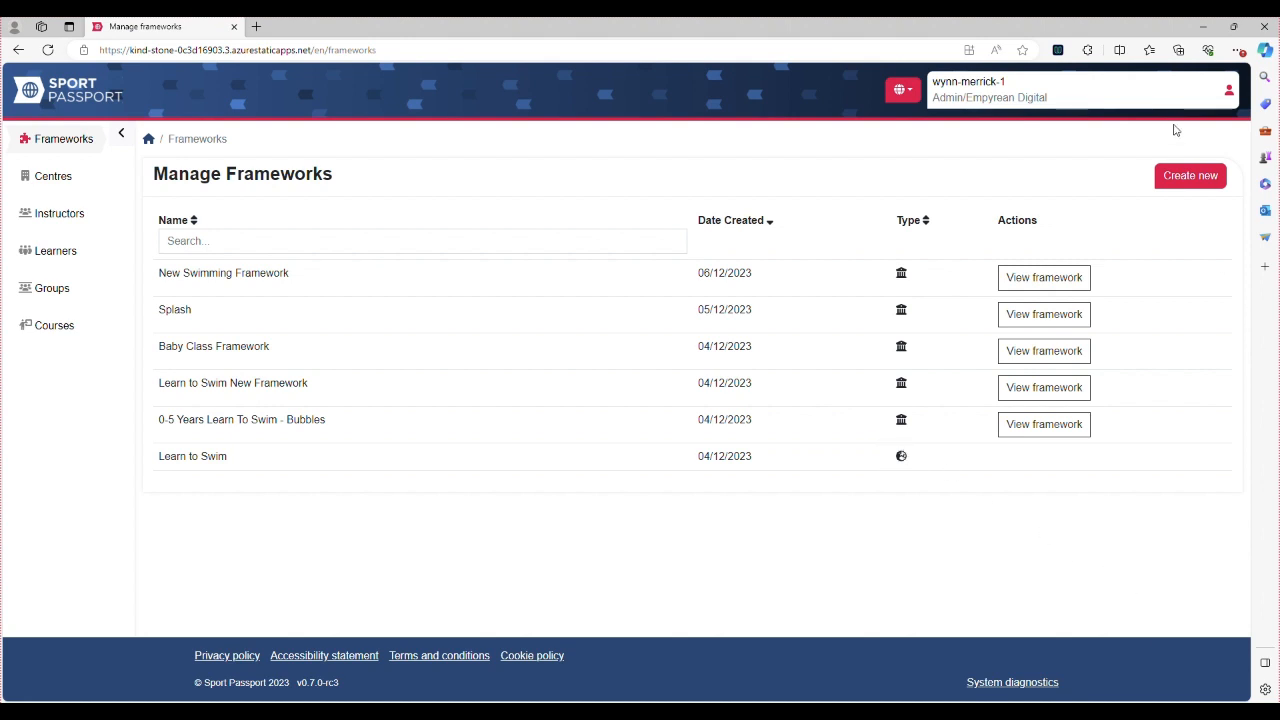
left_click(1194, 177)
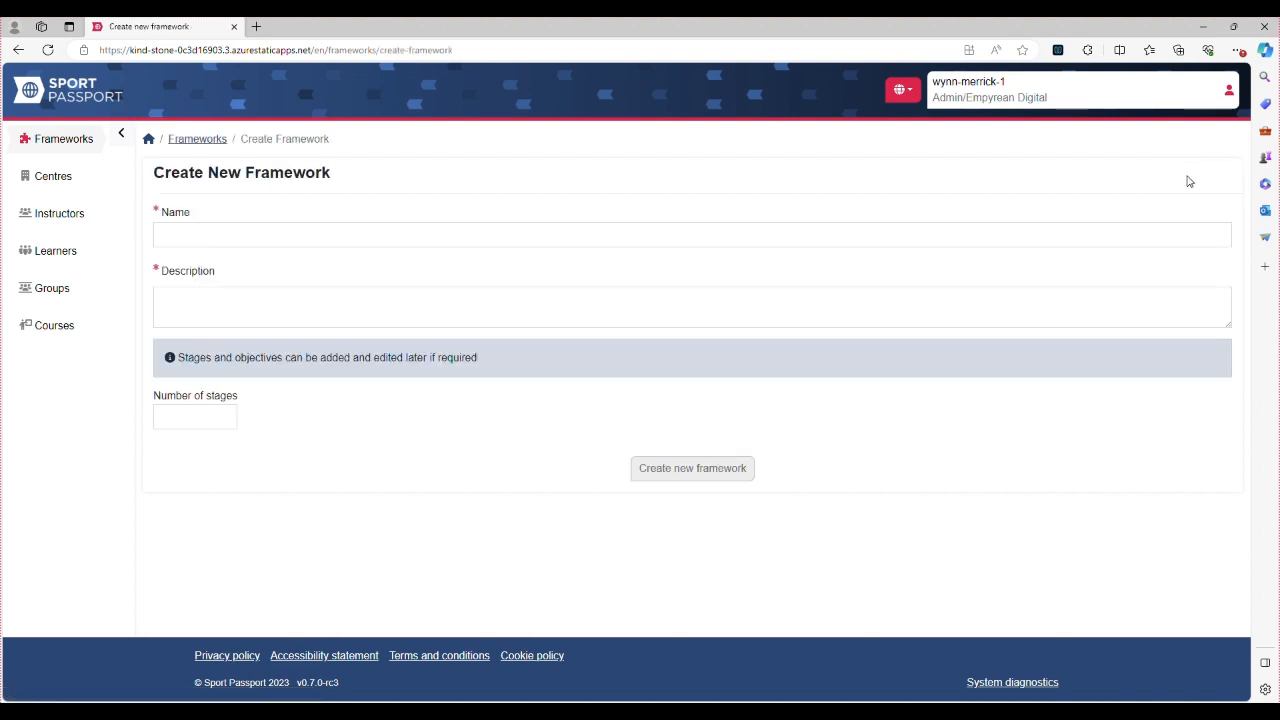
left_click(226, 238)
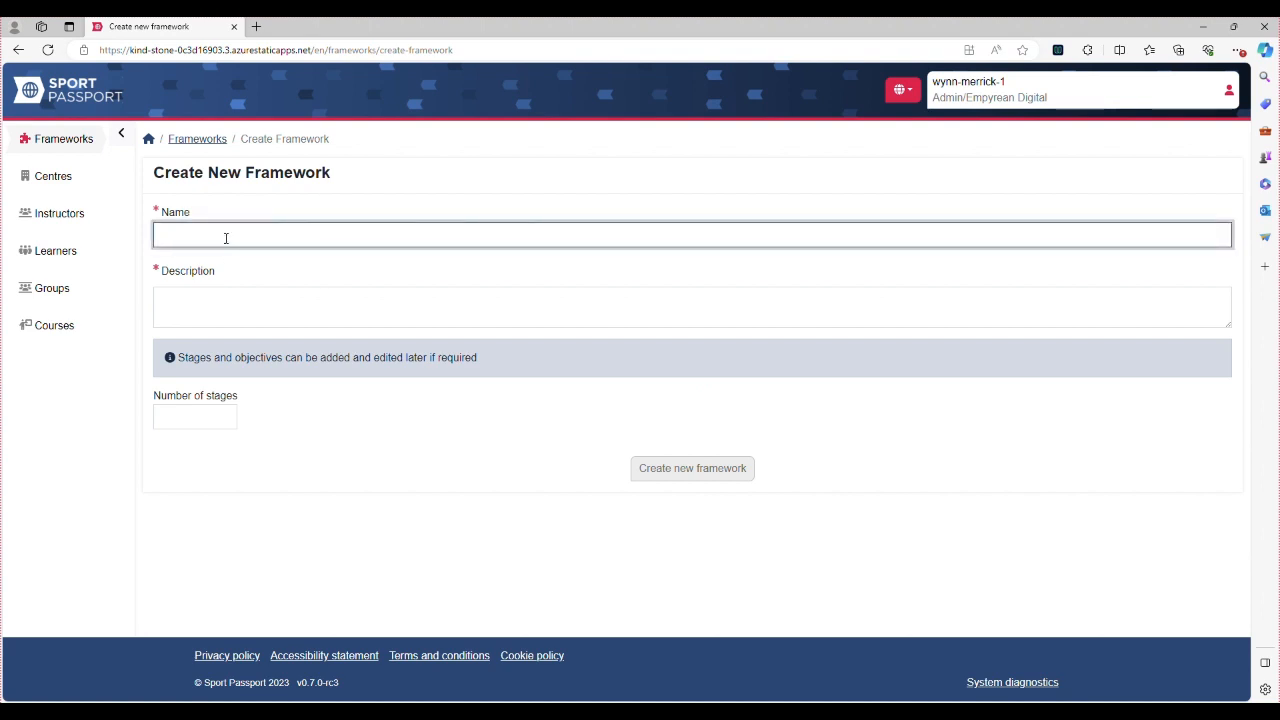
type("New Splash Framework")
left_click(299, 301)
type("A new")
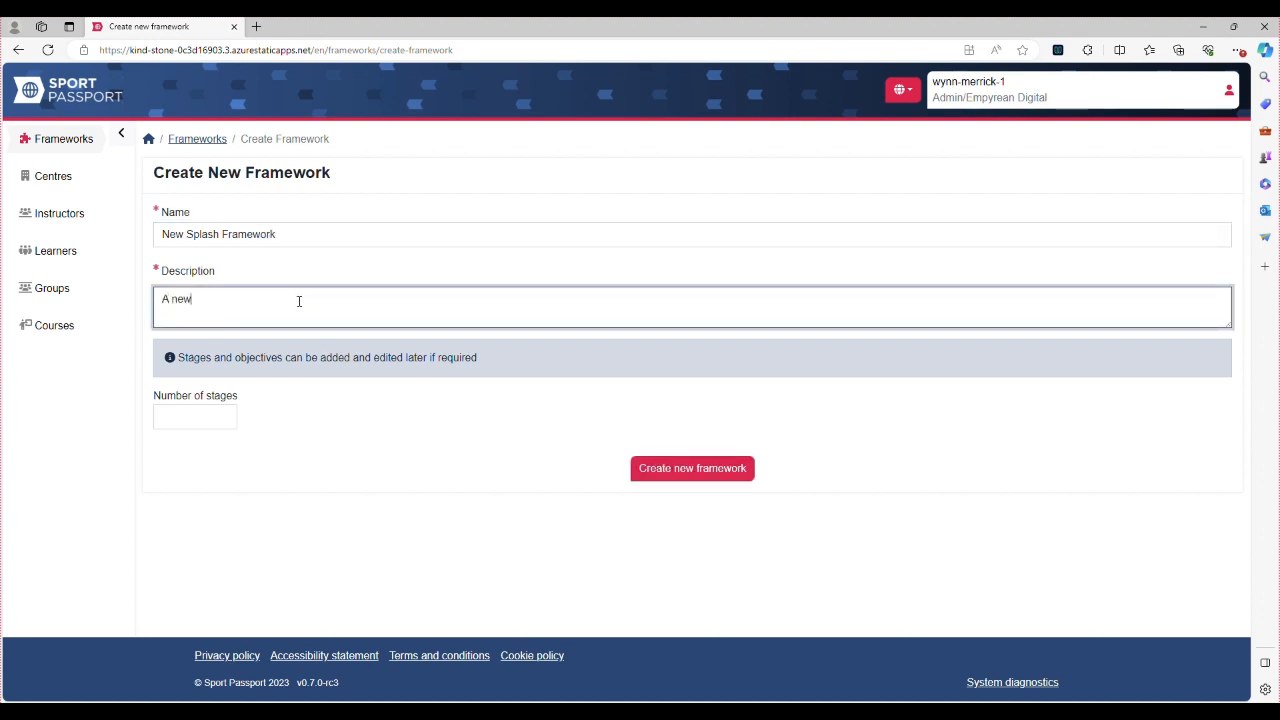
type(" framework for the splash lessons")
Step: Give the framework 4 stages, with 2 objectives for Stage 1 and 3 objectives for Stage 3
left_click(190, 414)
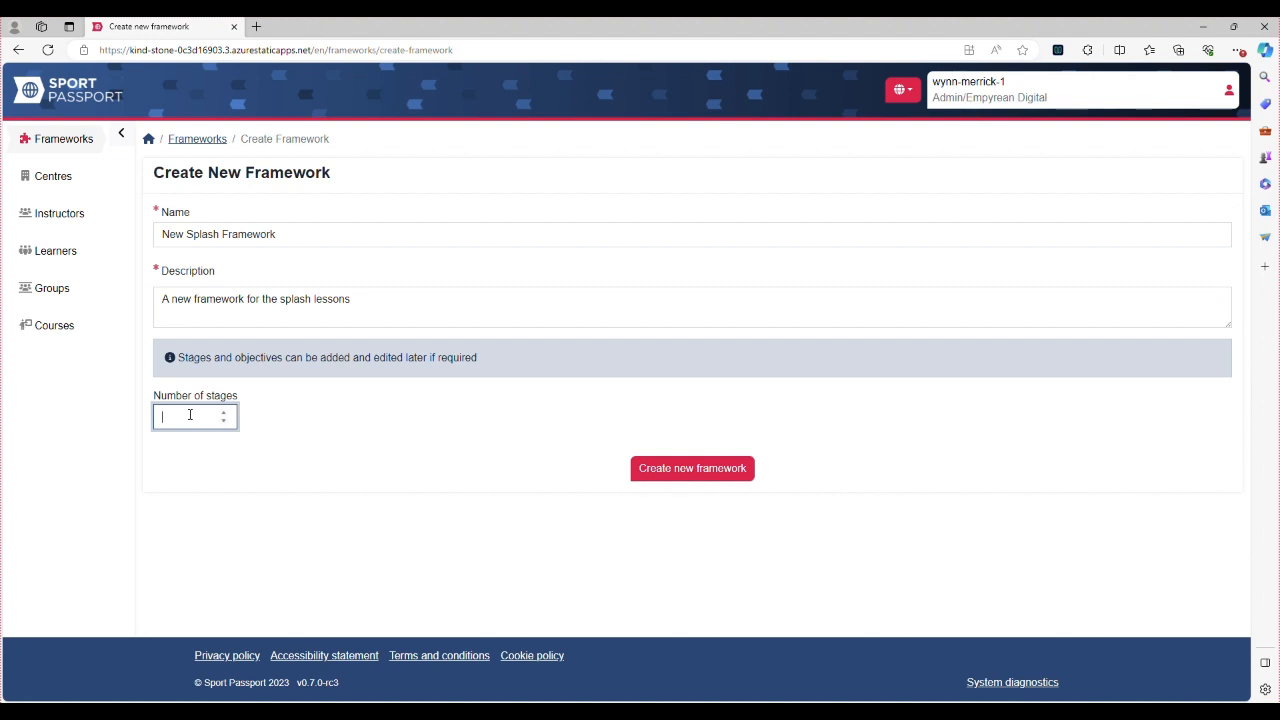
type("4")
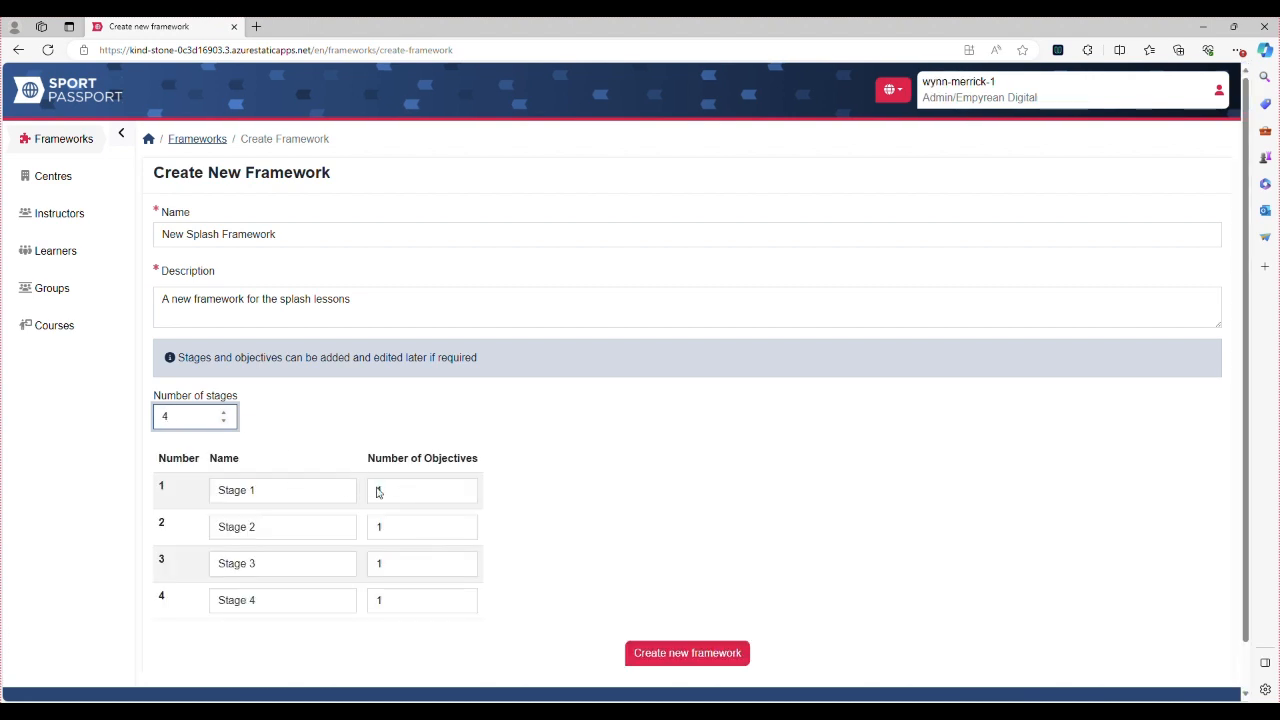
left_click(464, 486)
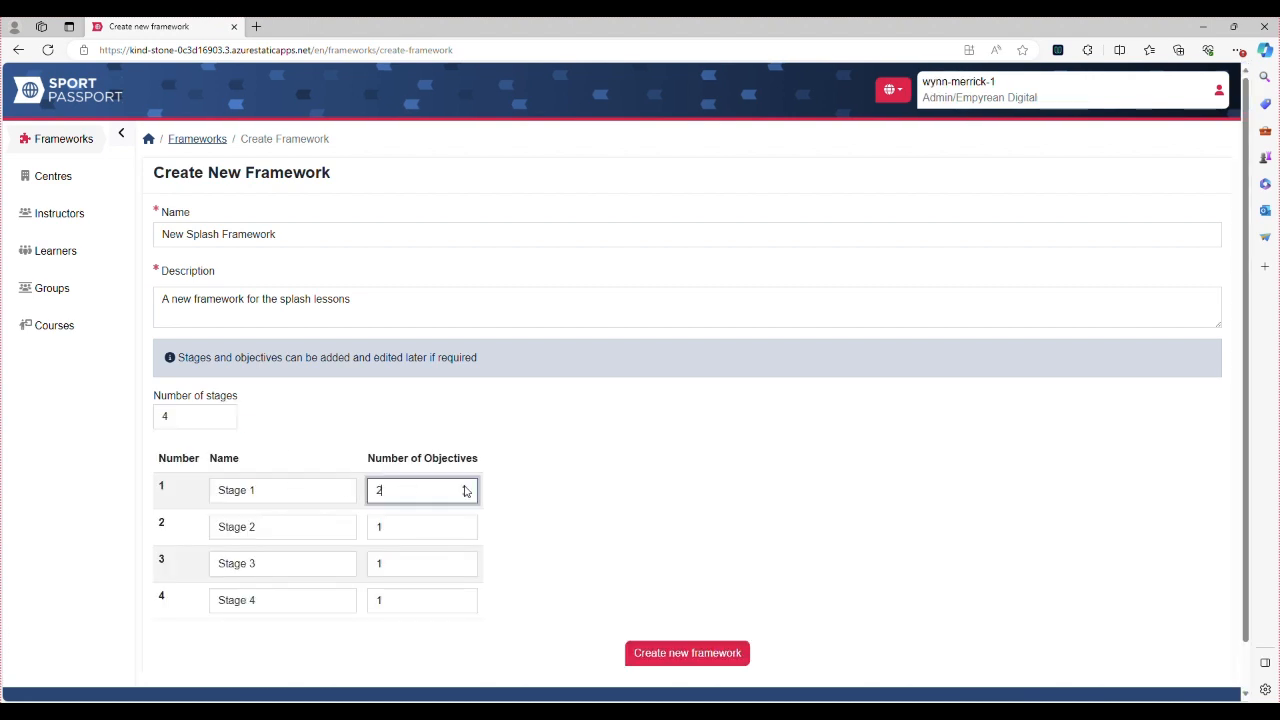
left_click(408, 561)
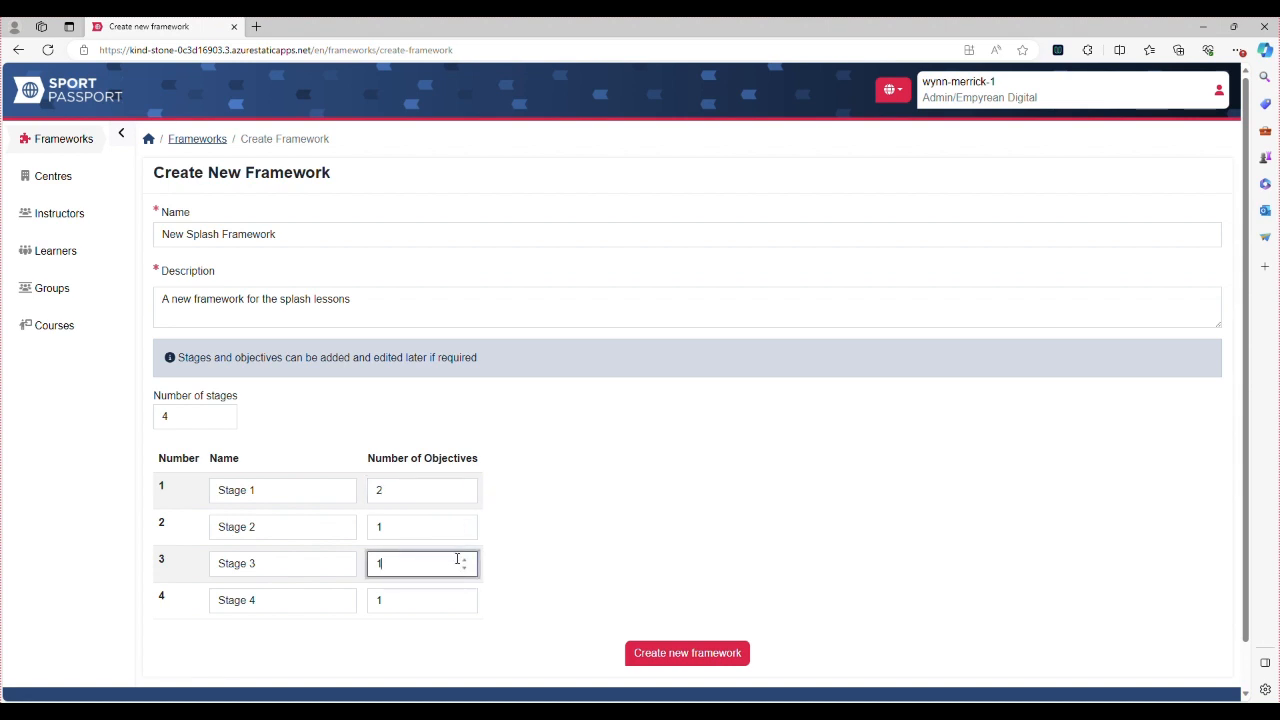
left_click(465, 560)
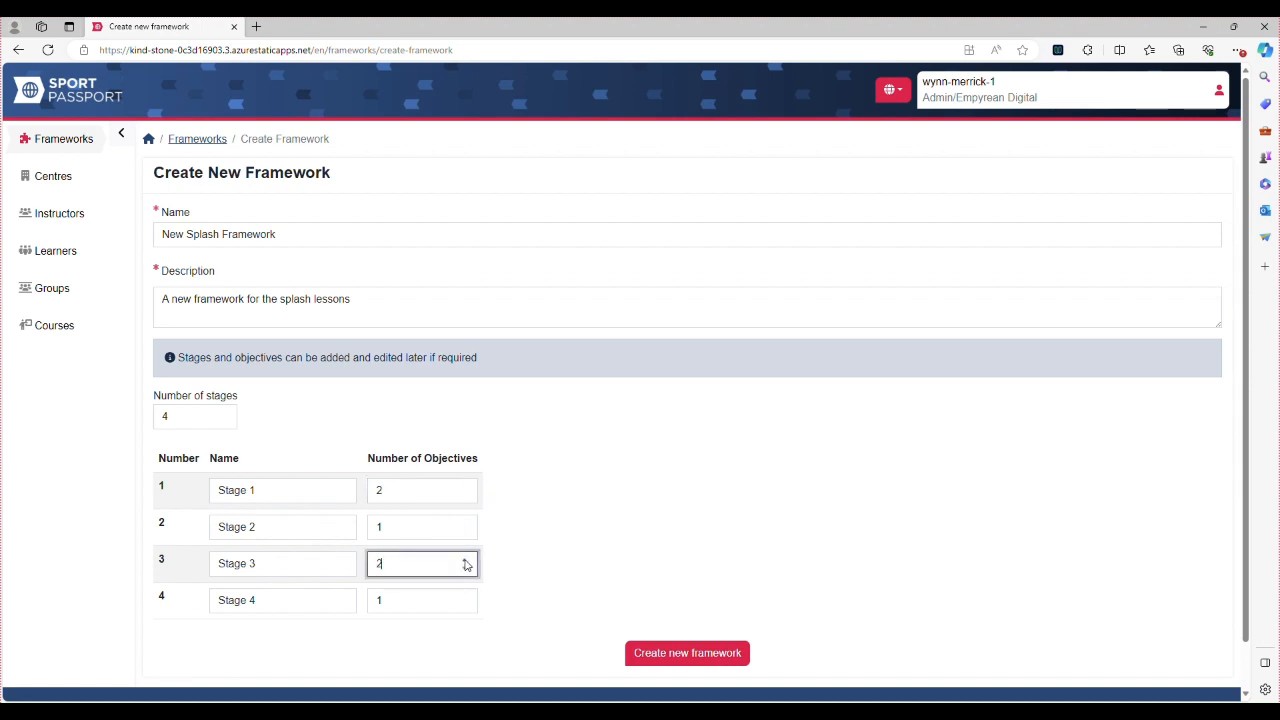
Step: Rename the third stage to "Stage 3 - jump" and create the framework
left_click(301, 572)
left_click_drag(283, 566, 211, 571)
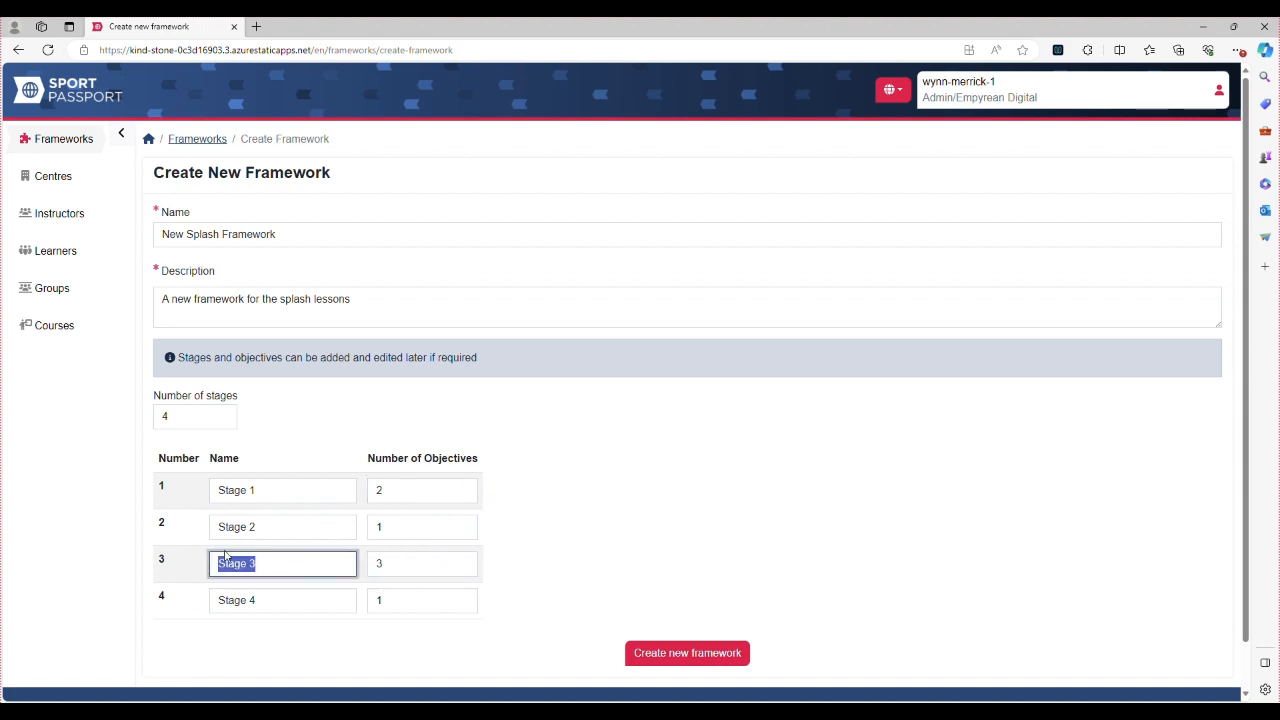
type("Stage 3 - jump")
left_click(654, 654)
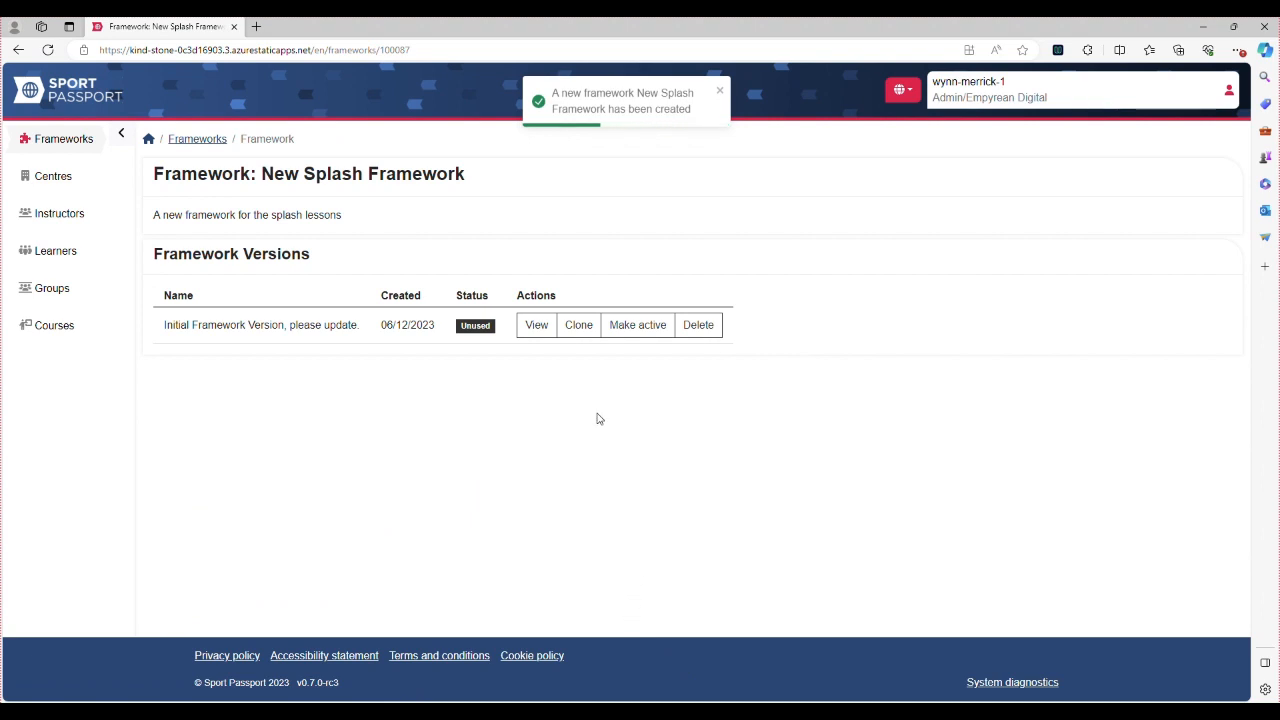
Step: View the initial framework version and expand Stage 1 to show the details of Objective 1
left_click(537, 326)
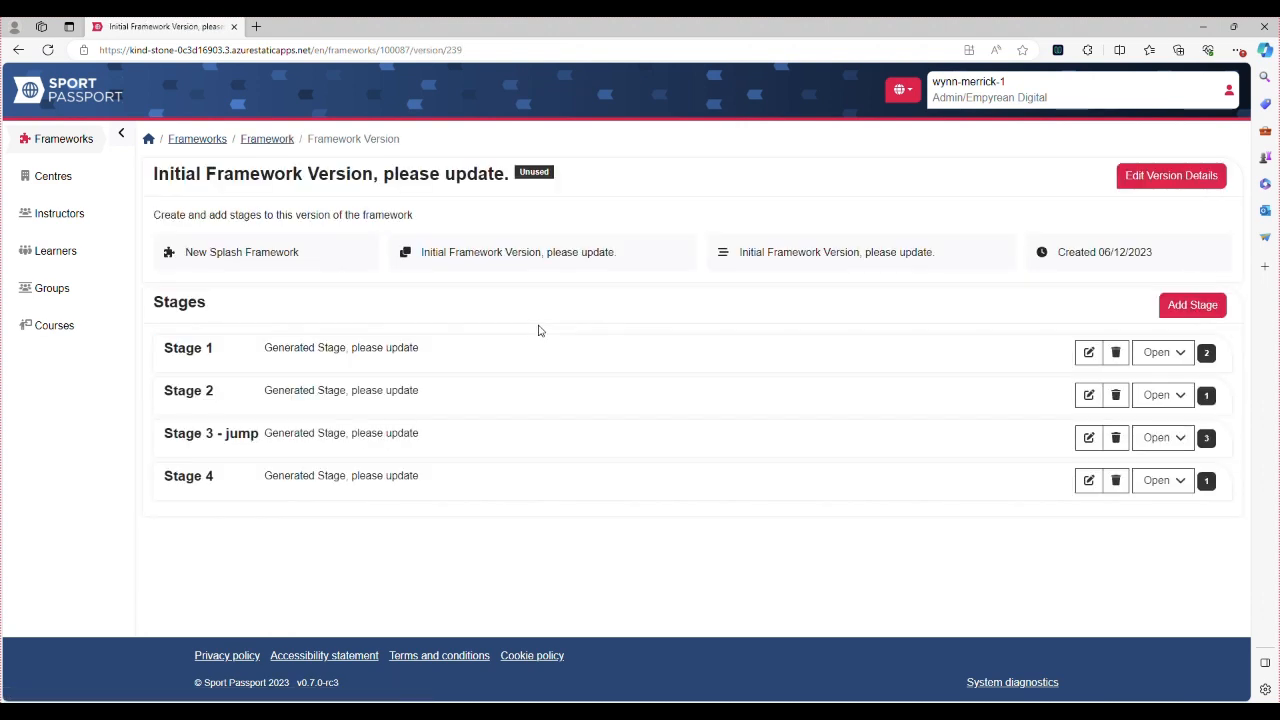
left_click(1174, 354)
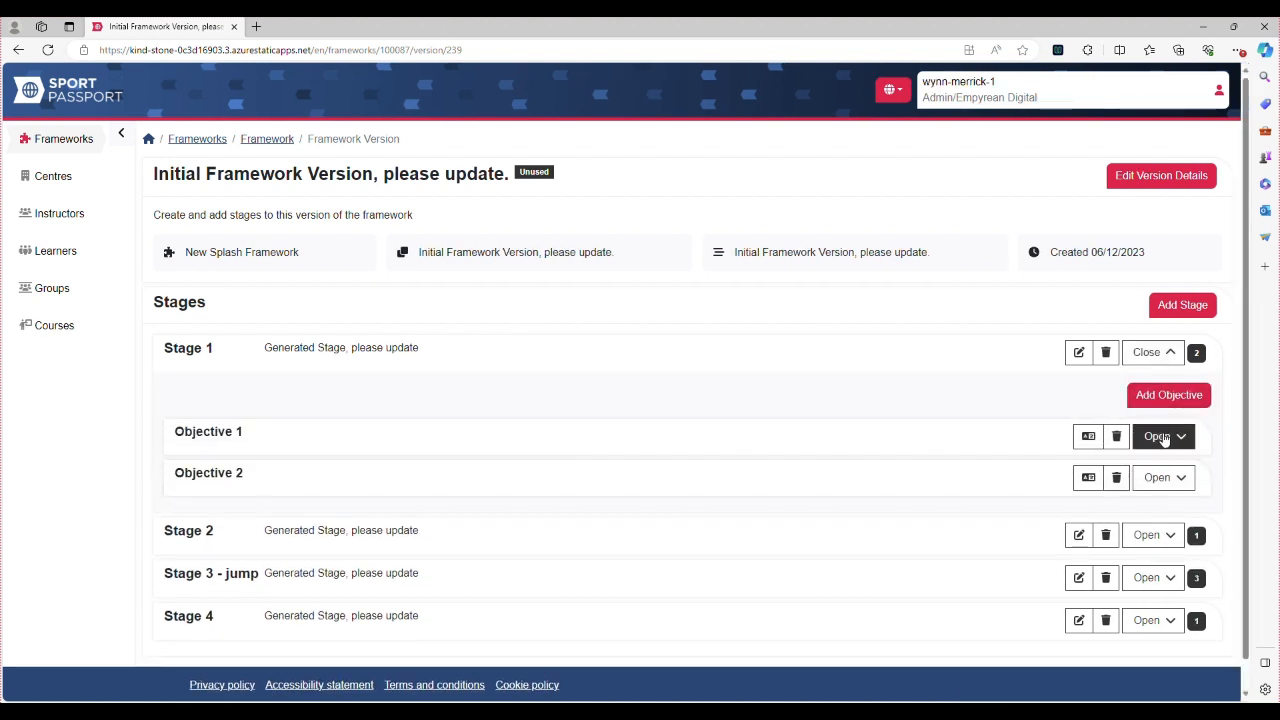
left_click(1163, 438)
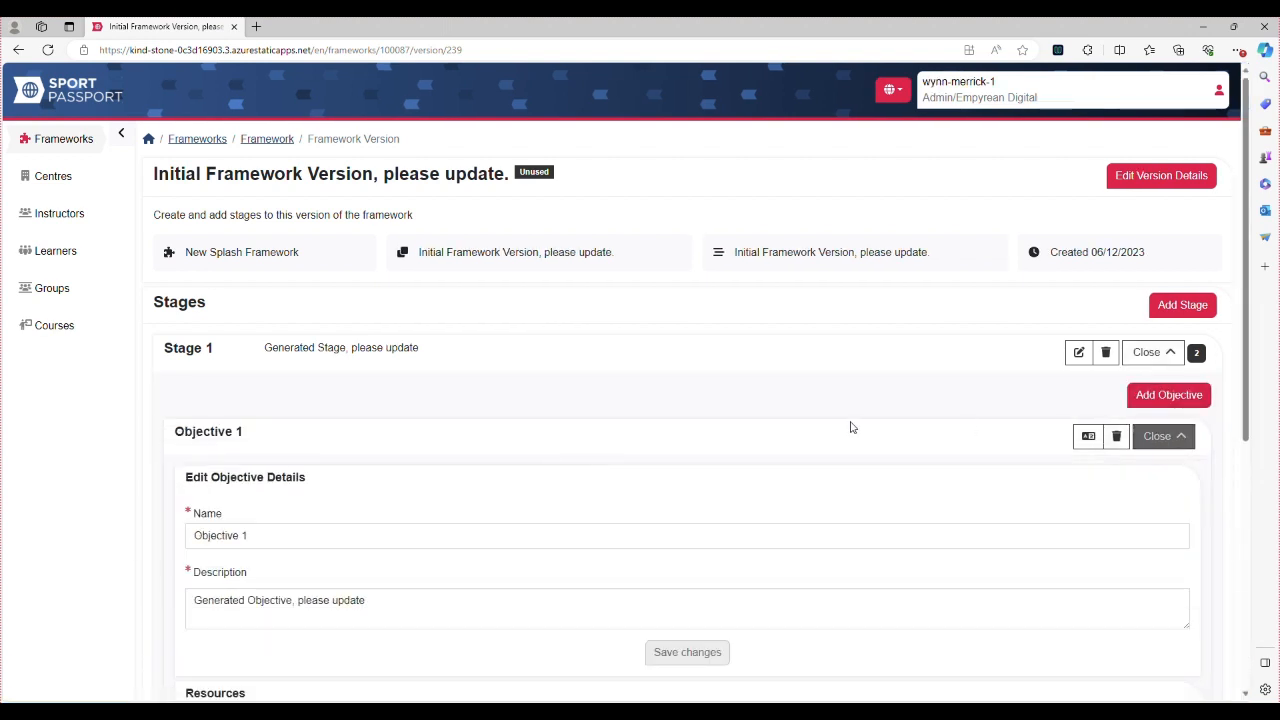
scroll(276, 540, "down", 2)
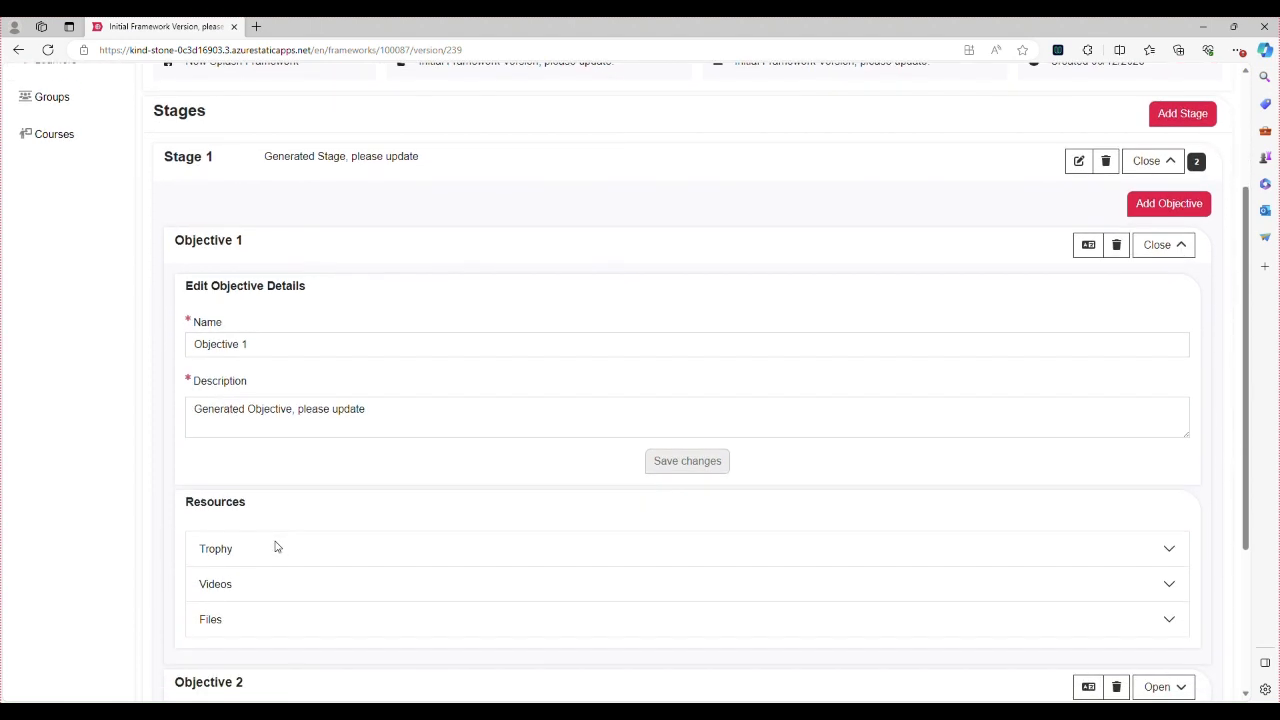
Step: Examine the trophy, video embed code and file upload options in Objective 1's resources
left_click(276, 548)
scroll(278, 540, "down", 2)
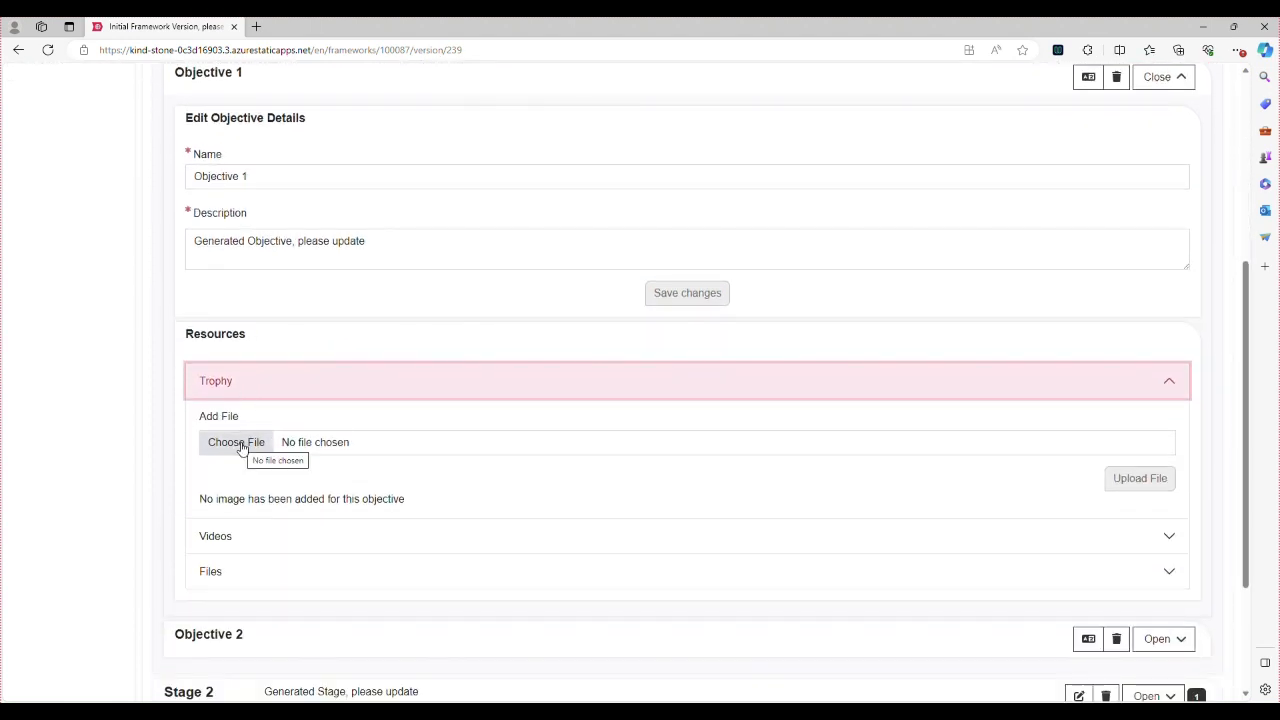
left_click(211, 546)
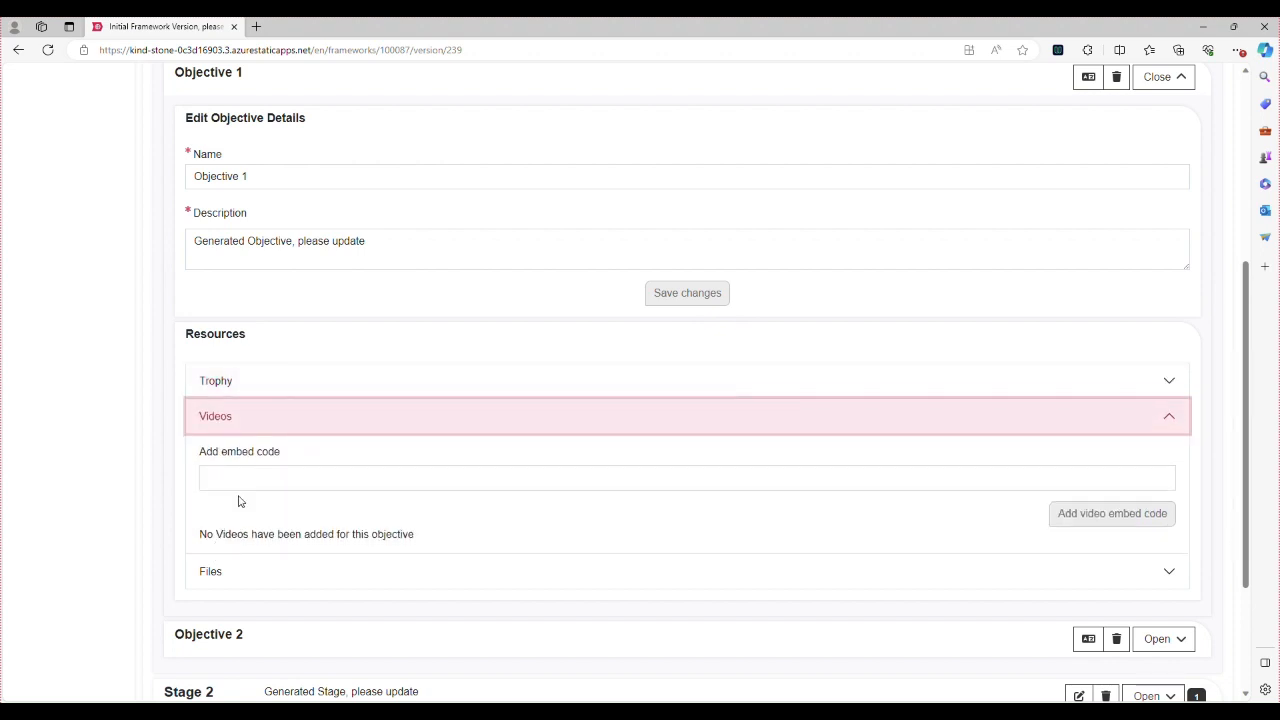
scroll(230, 528, "down", 1)
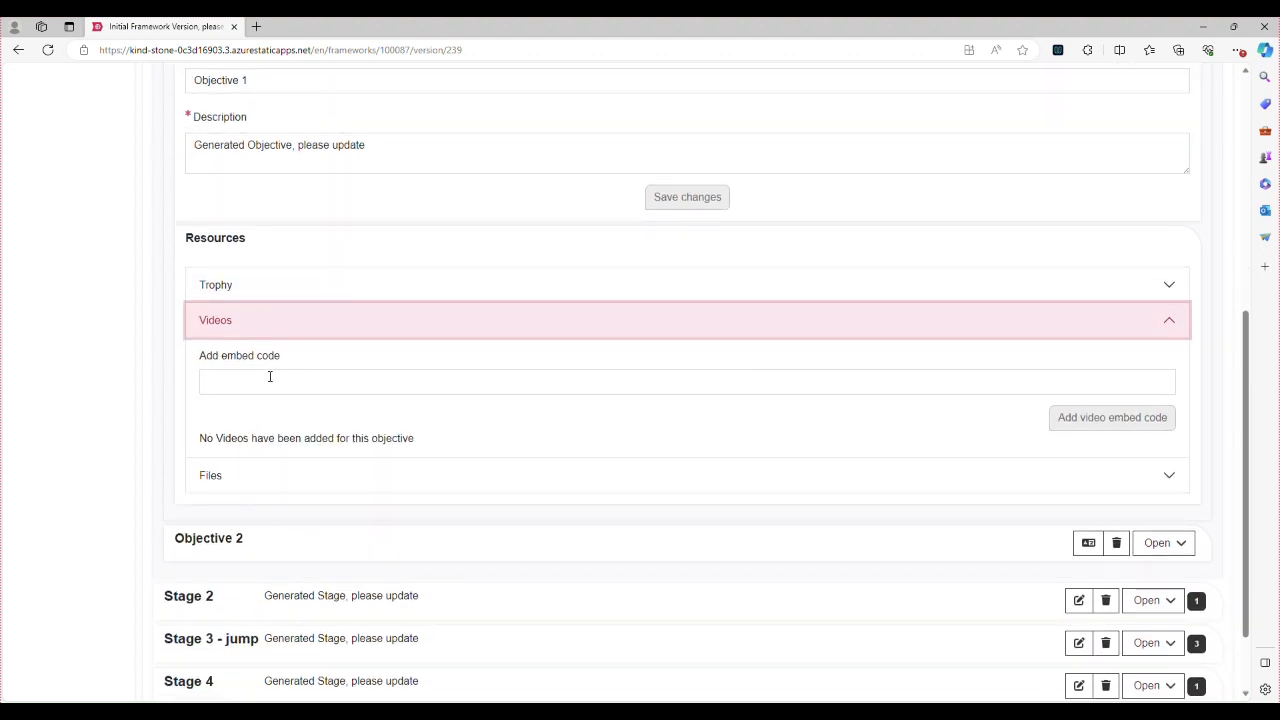
left_click(269, 378)
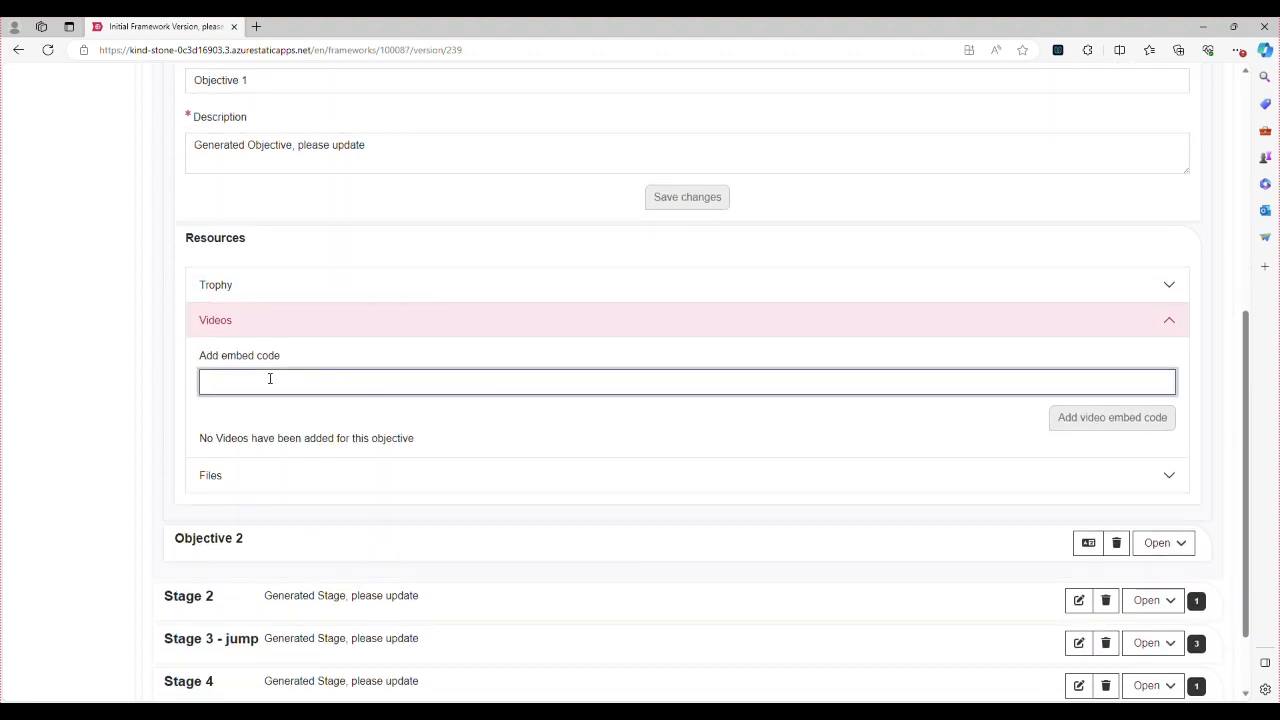
left_click(219, 486)
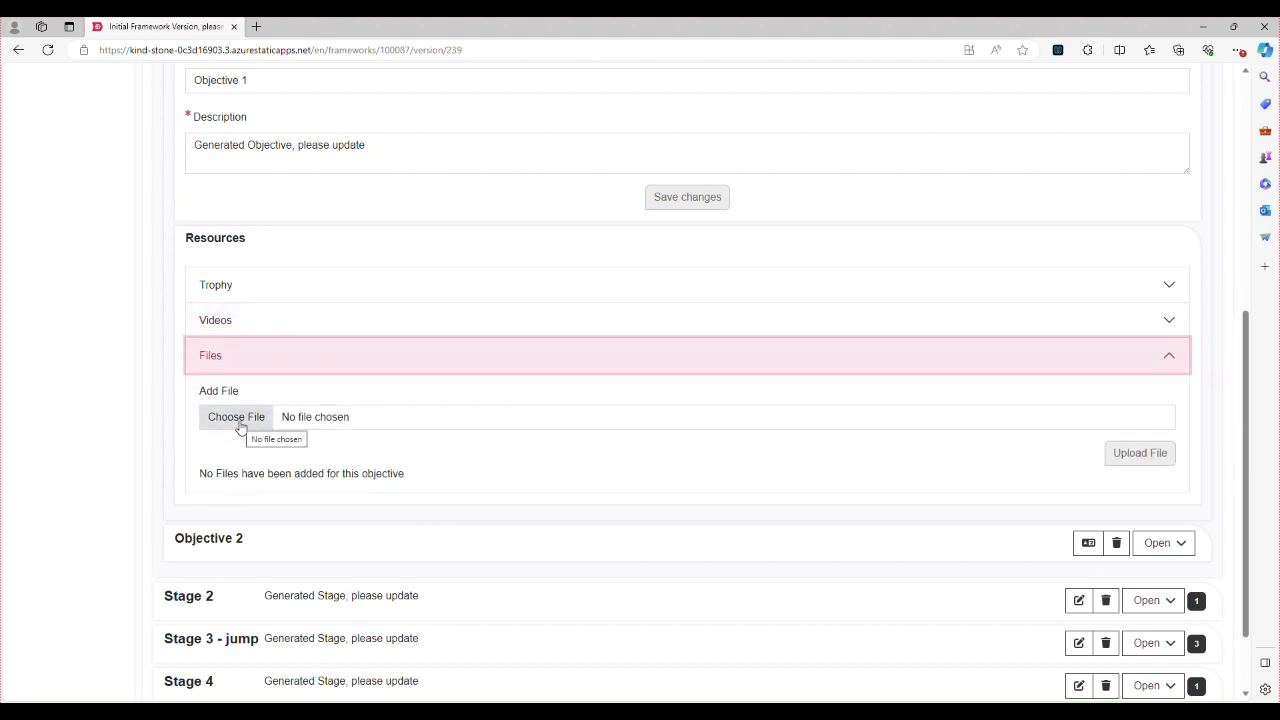
left_click(240, 428)
Step: Return to the New Splash Framework overview and make its initial version active
scroll(429, 486, "up", 5)
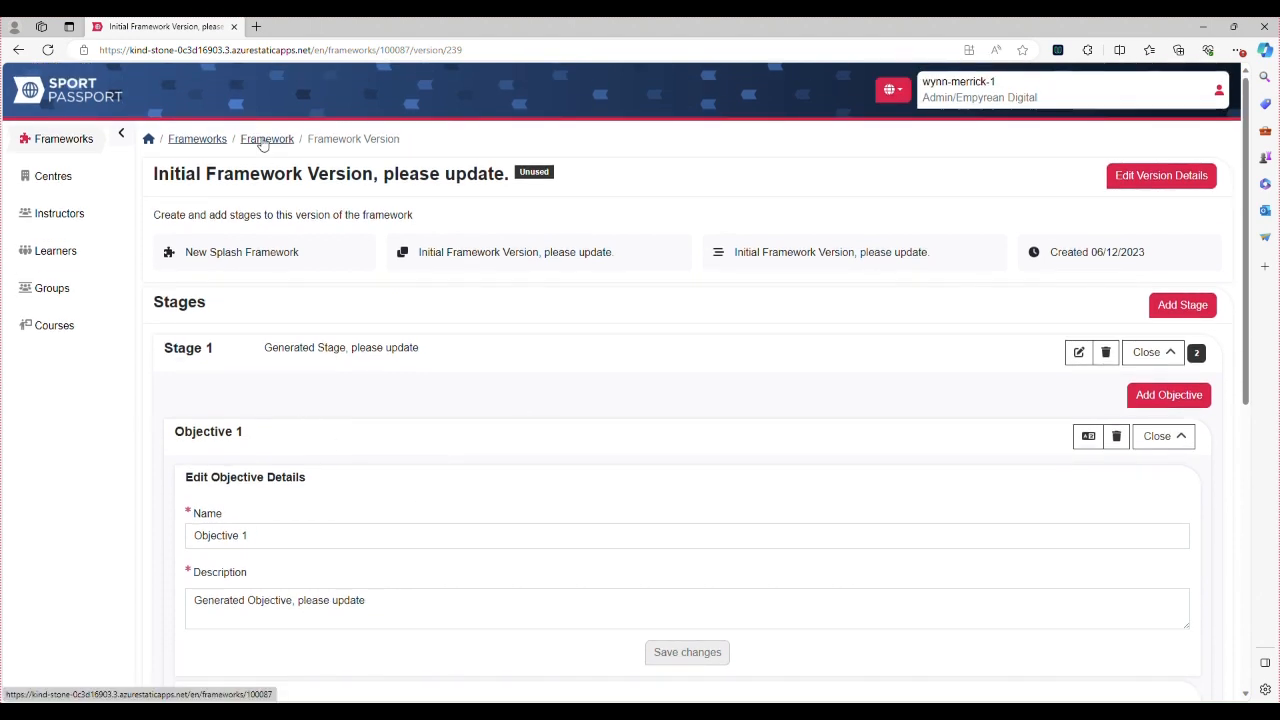
left_click(264, 139)
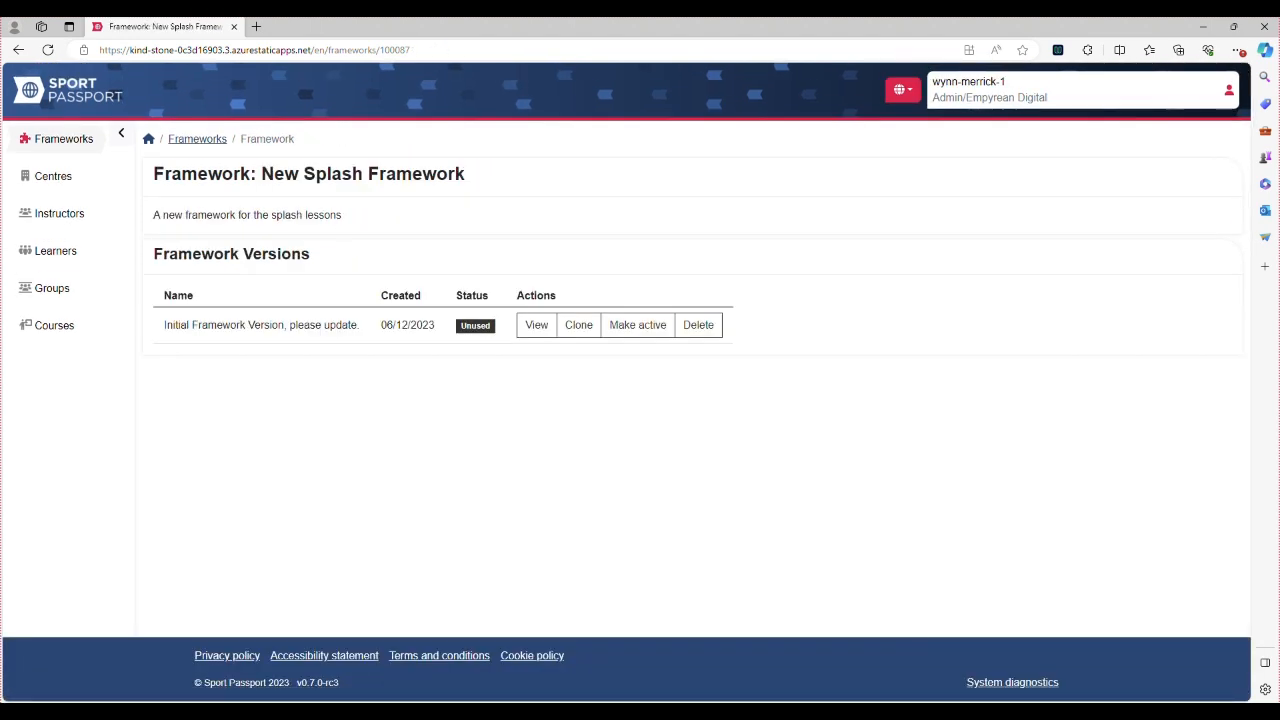
left_click(628, 326)
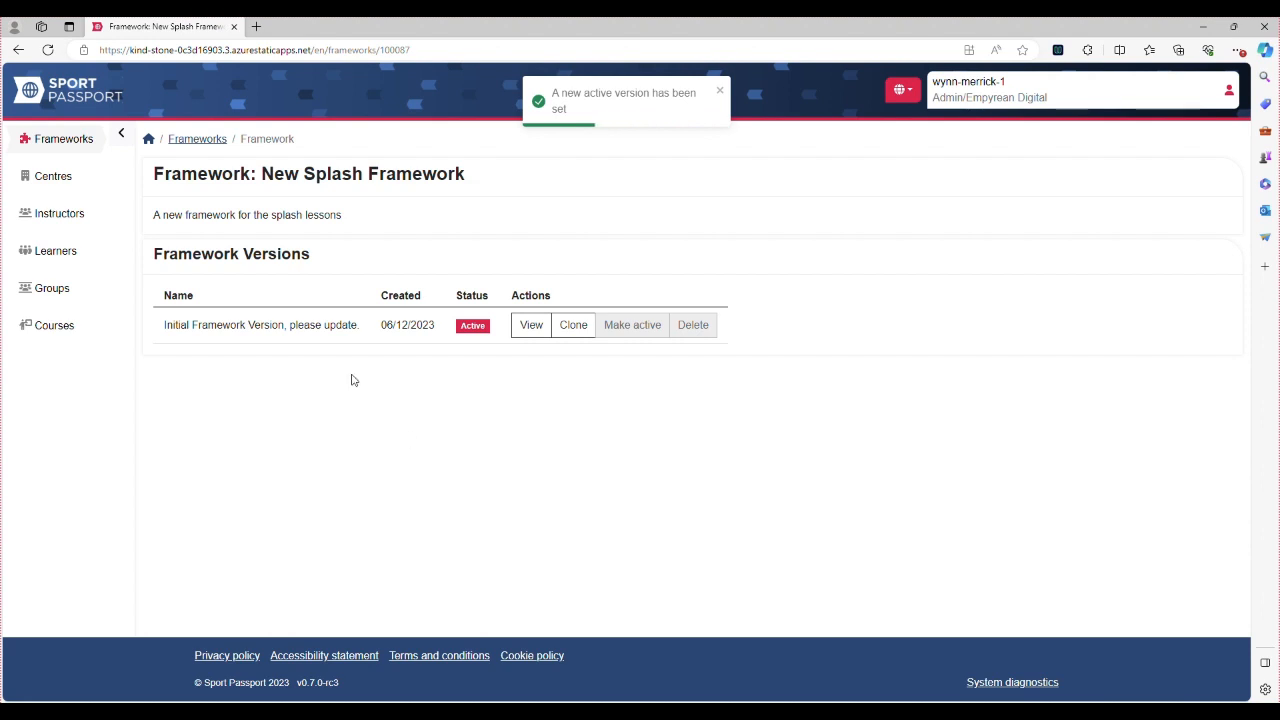
Step: Open the course "Learn to Float - Stage 2" and review its details, sessions, instructor and learners
left_click(46, 331)
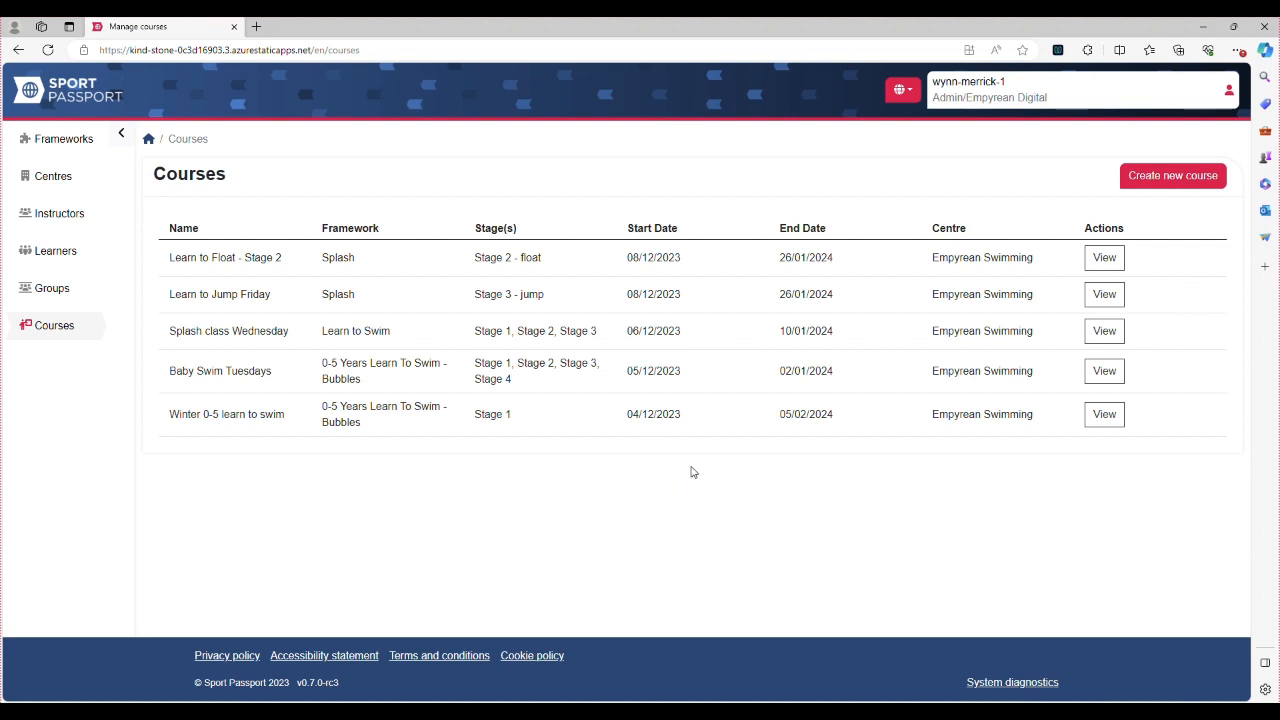
left_click(1105, 259)
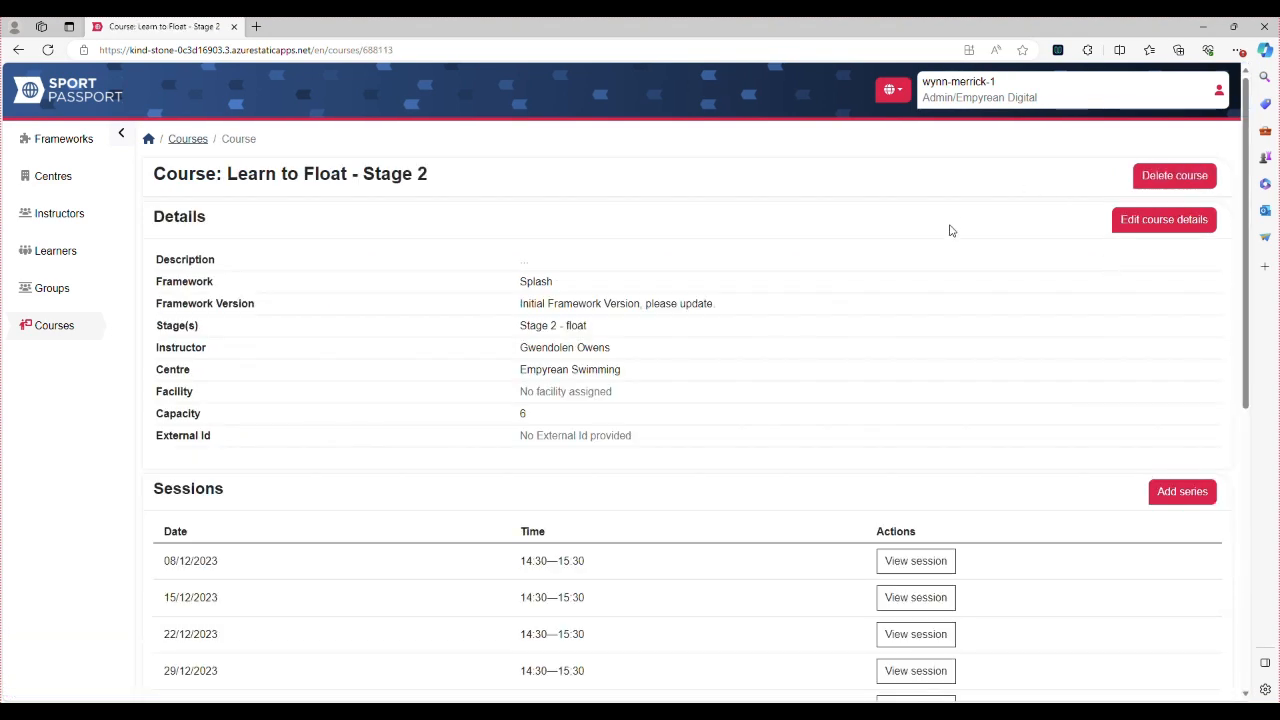
scroll(922, 314, "down", 4)
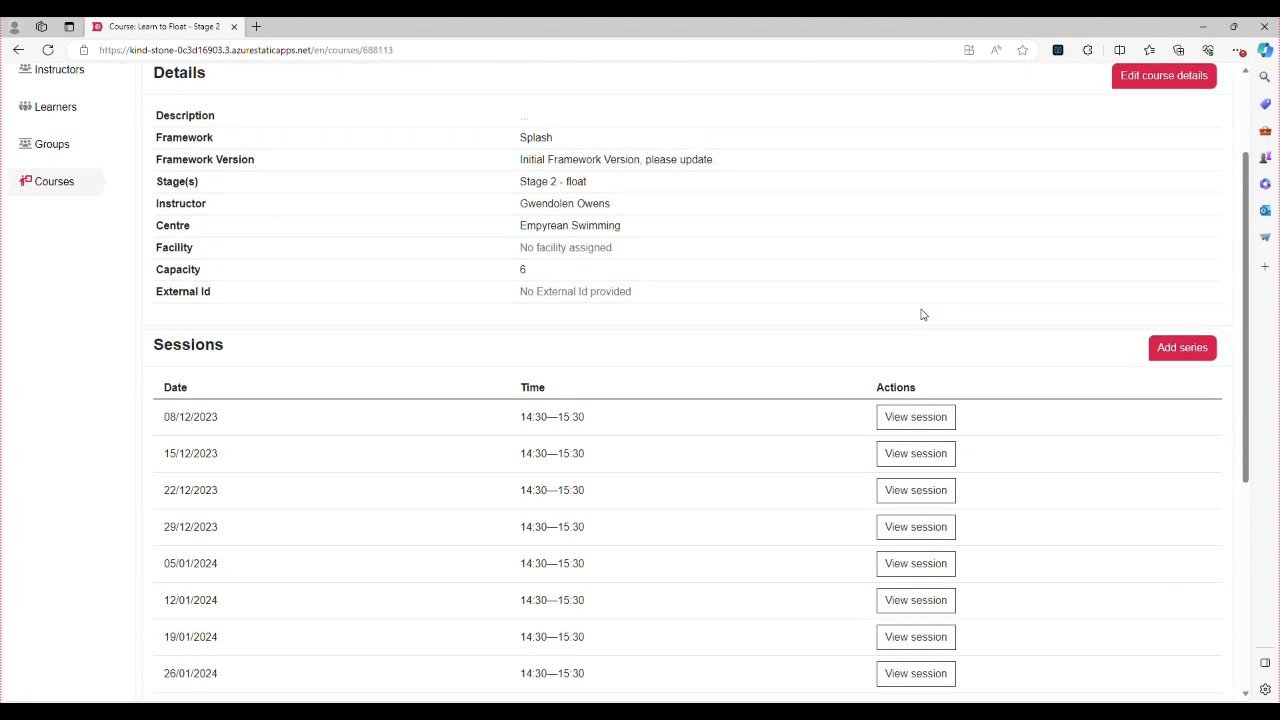
scroll(922, 314, "down", 2)
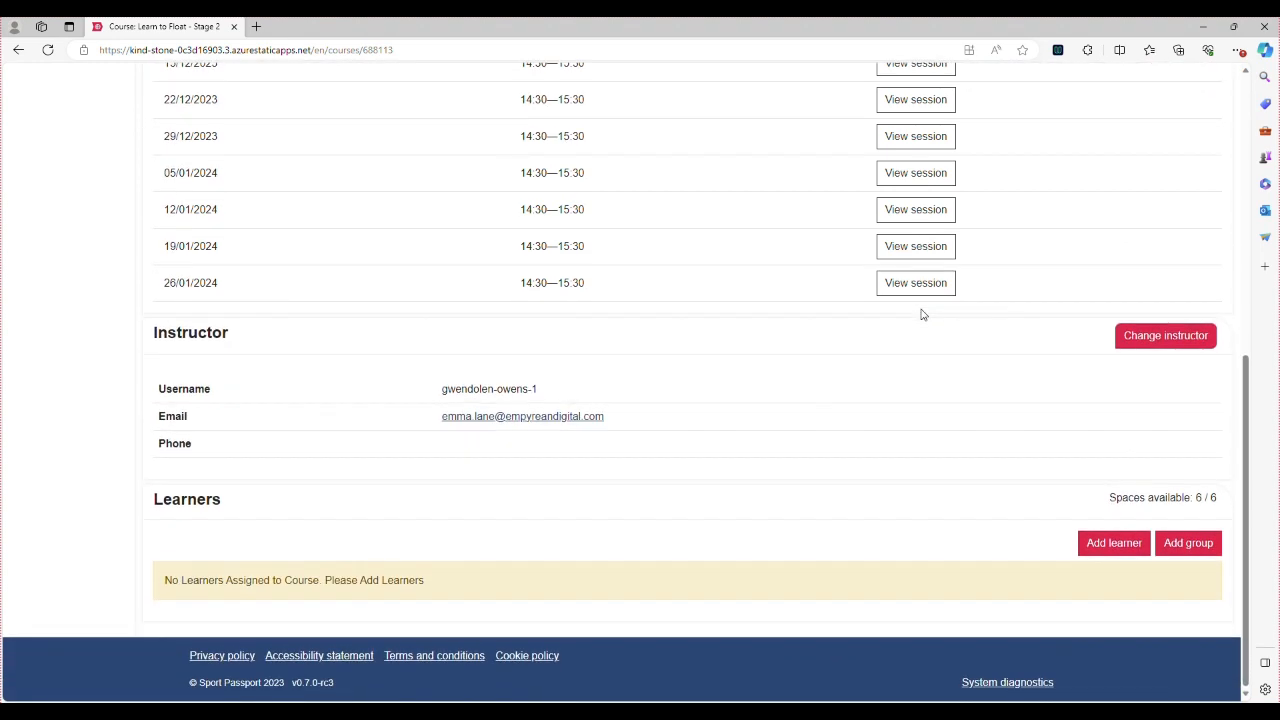
scroll(922, 314, "up", 6)
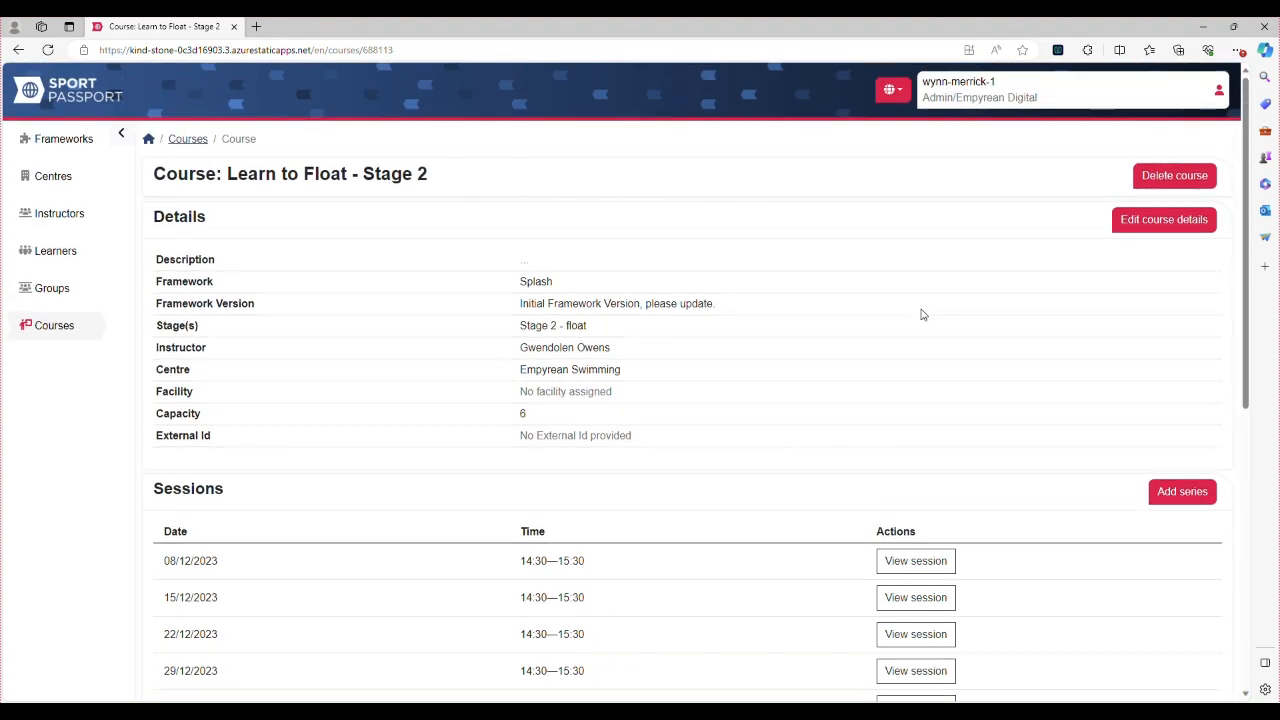
Step: Open the first learner's record and review the personal details, emergency contact, courses and centres
left_click(40, 262)
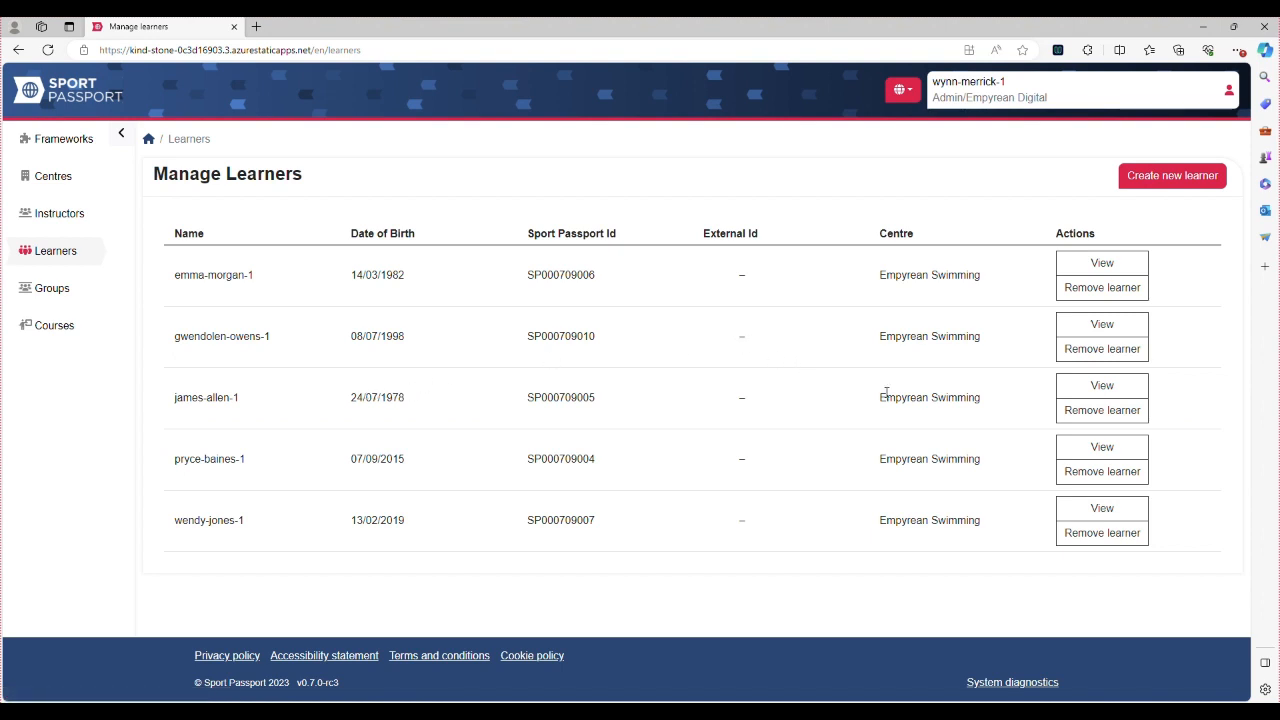
left_click(1124, 272)
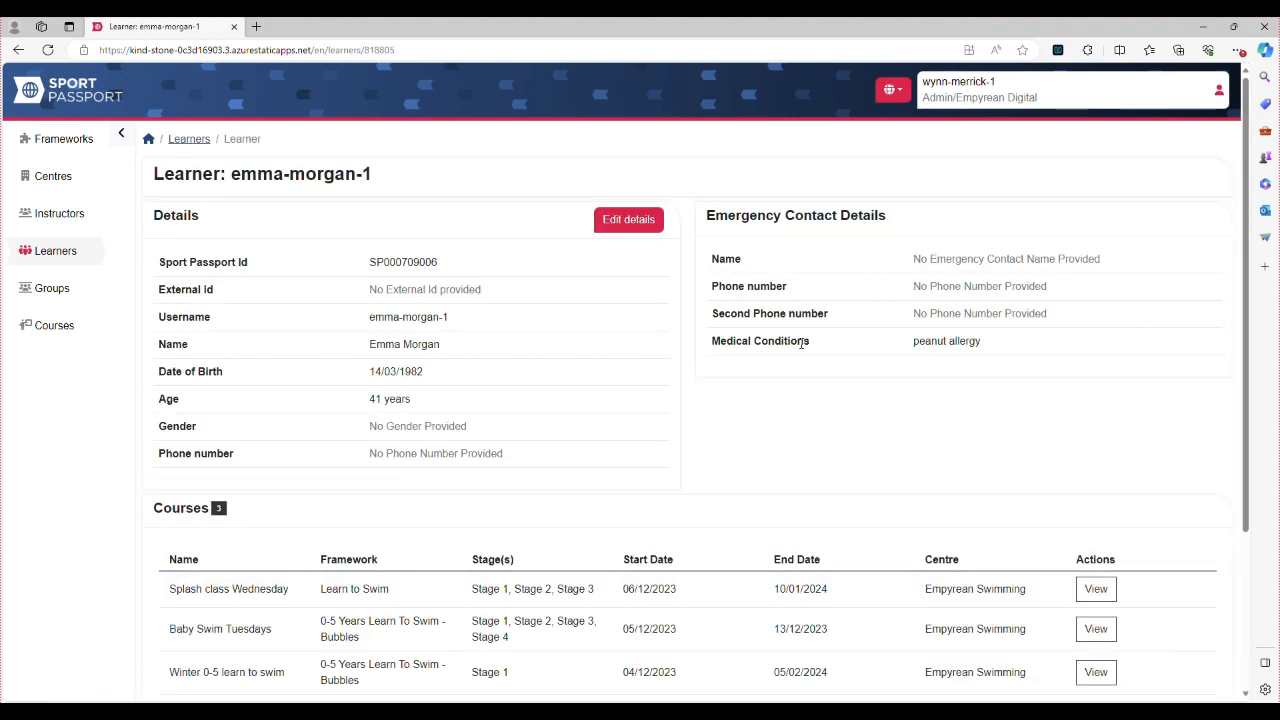
scroll(1035, 537, "down", 3)
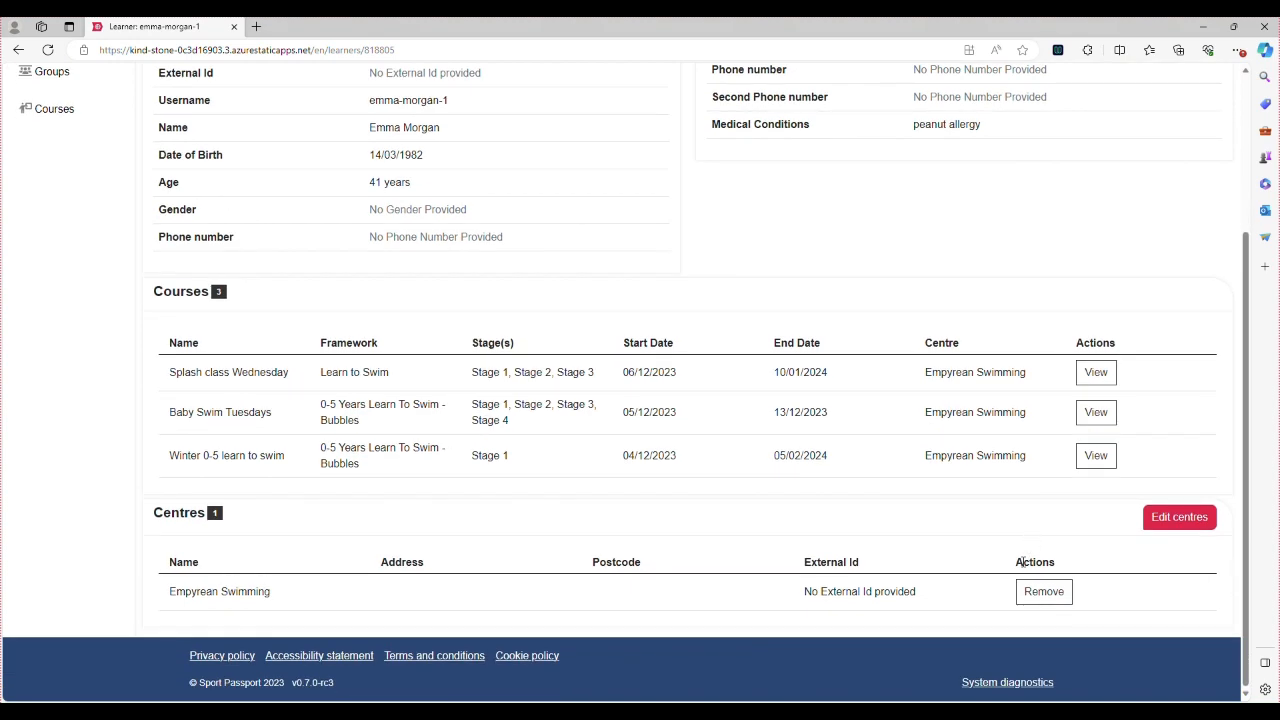
scroll(1022, 562, "up", 3)
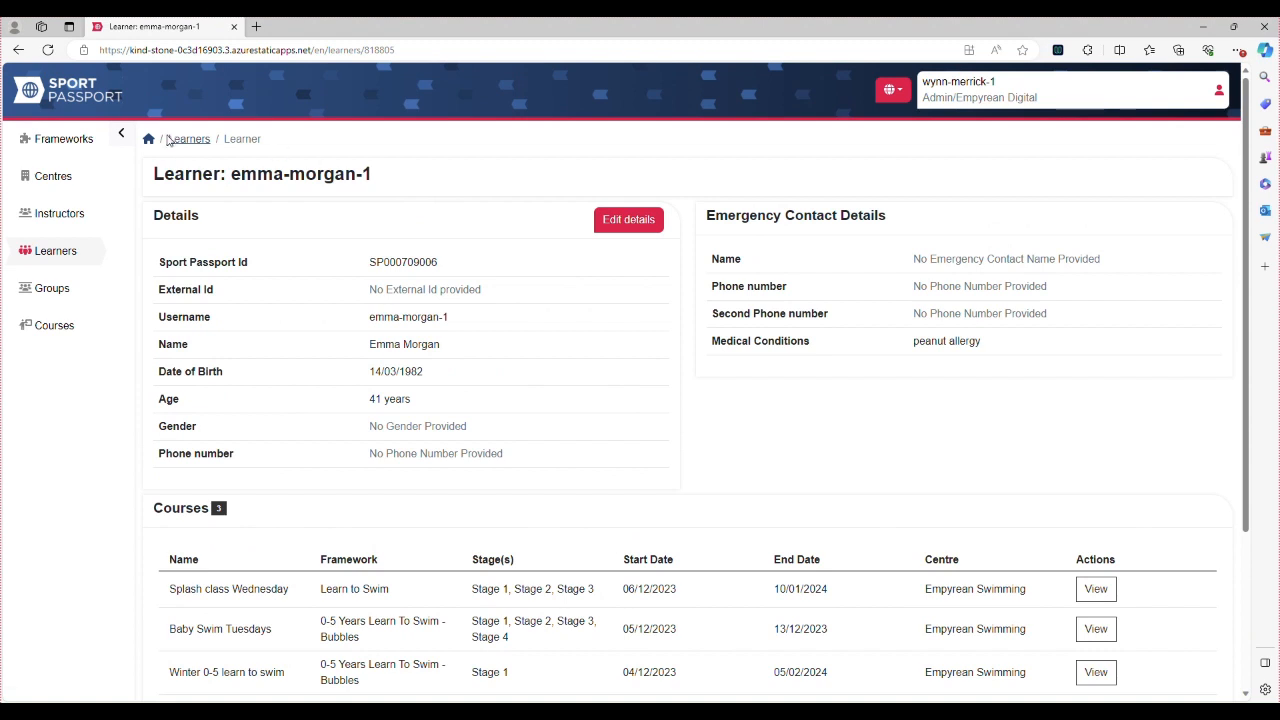
Step: Review the learners list, and open the first instructor's record from the instructors list to check their details and centres
left_click(188, 141)
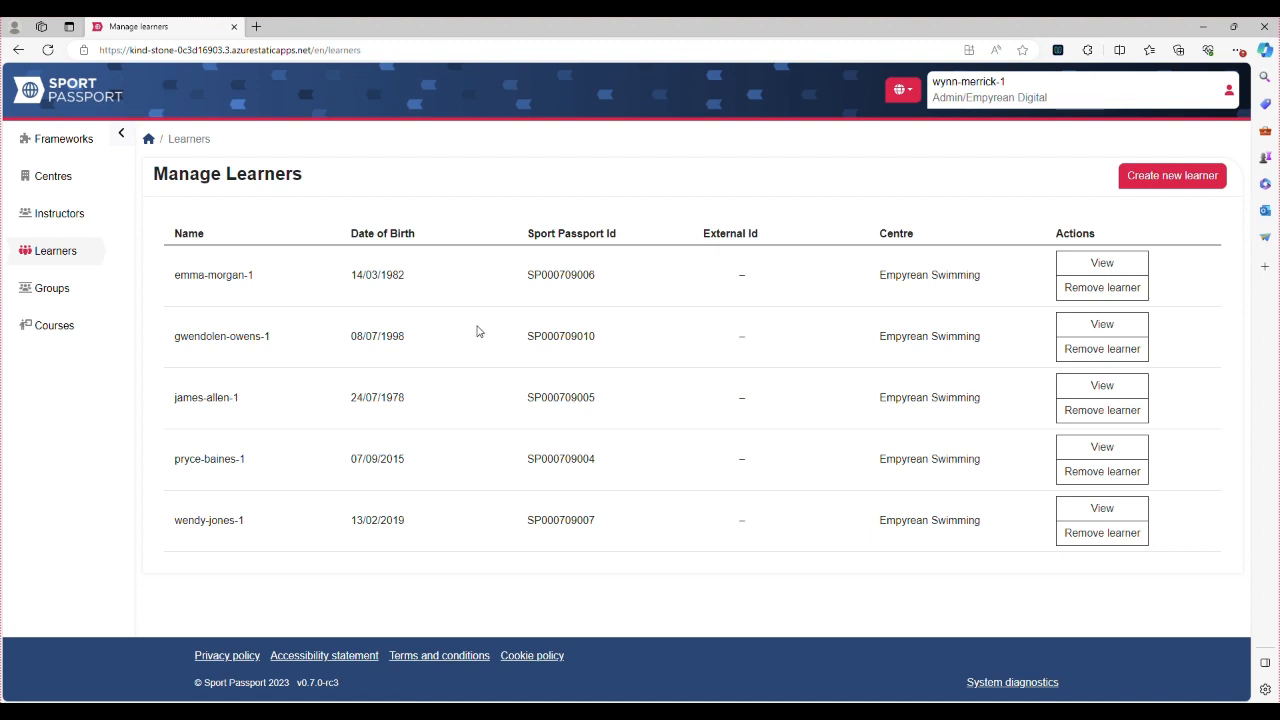
left_click(78, 226)
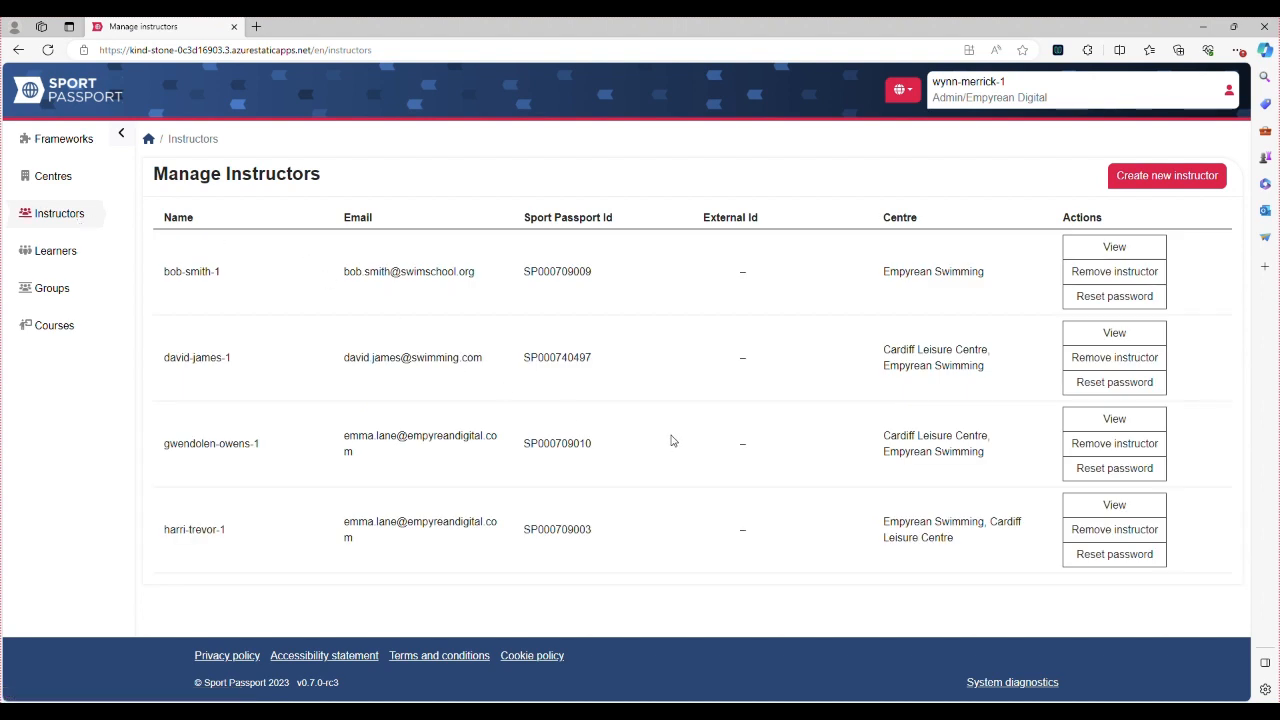
left_click(1116, 248)
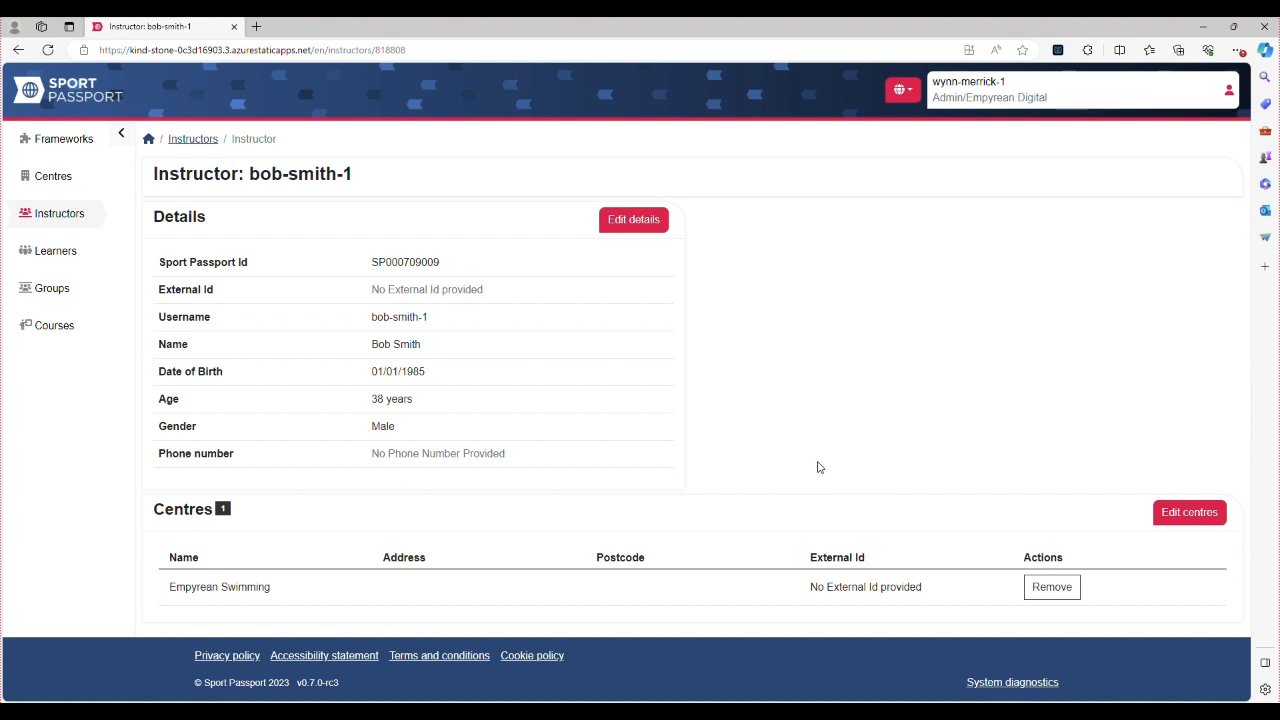
left_click(180, 141)
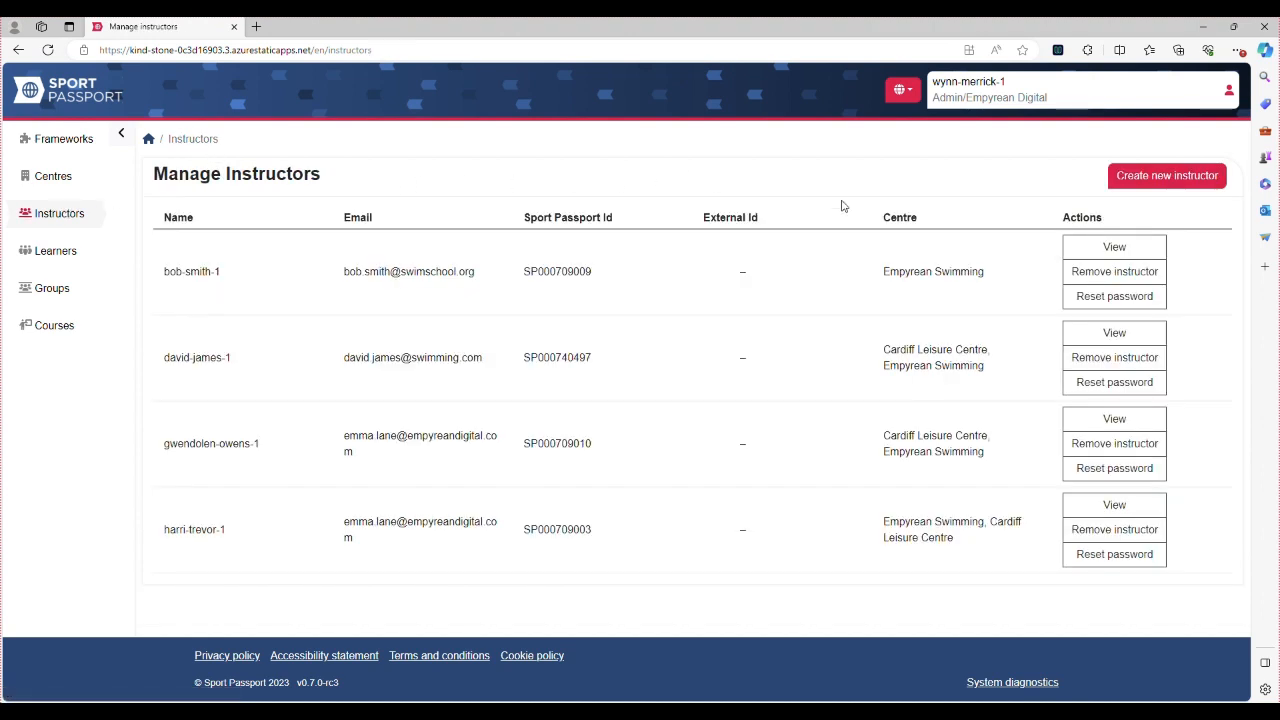
Step: Examine the removal confirmation and password reset form for the first instructor, cancelling both without making changes
left_click(1101, 278)
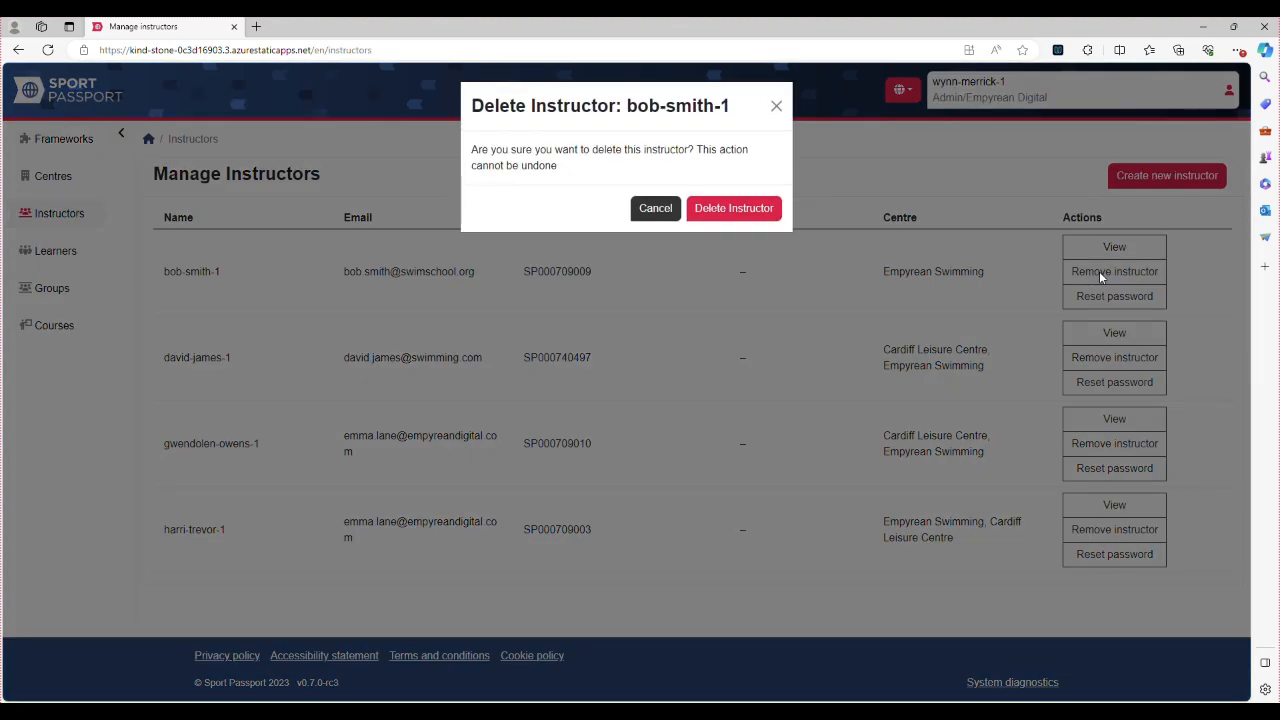
left_click(777, 106)
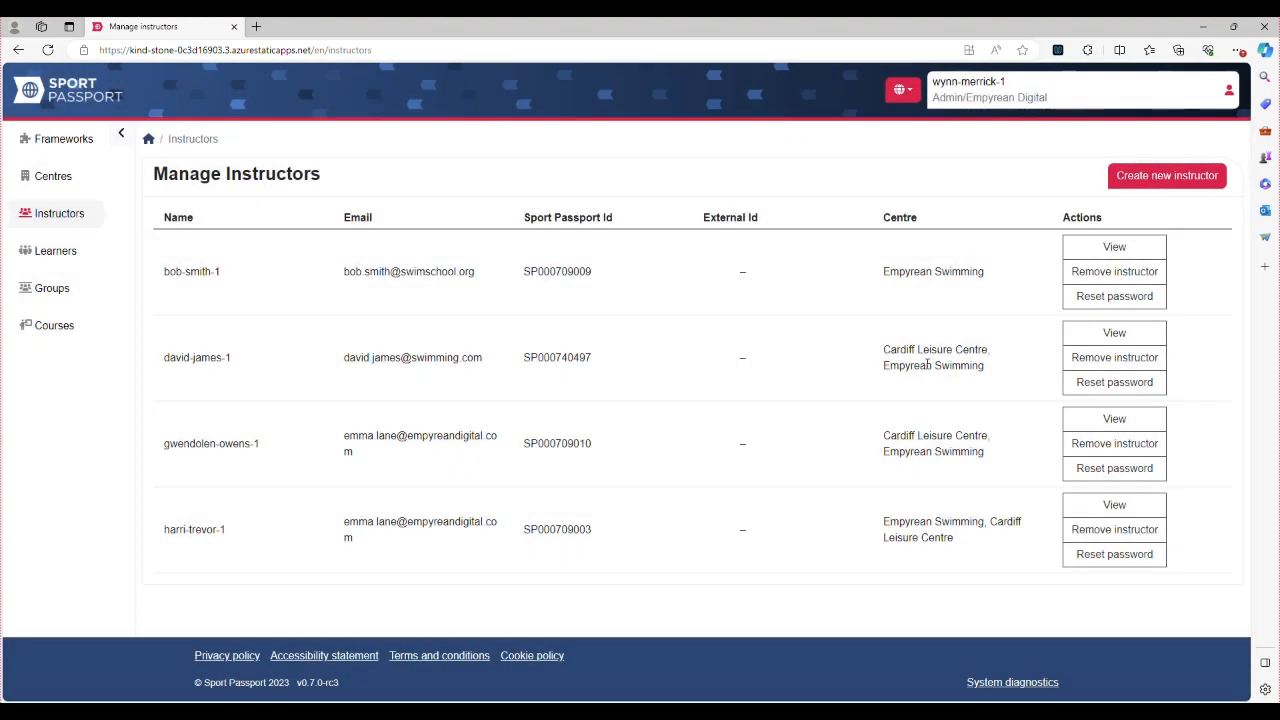
left_click(1114, 296)
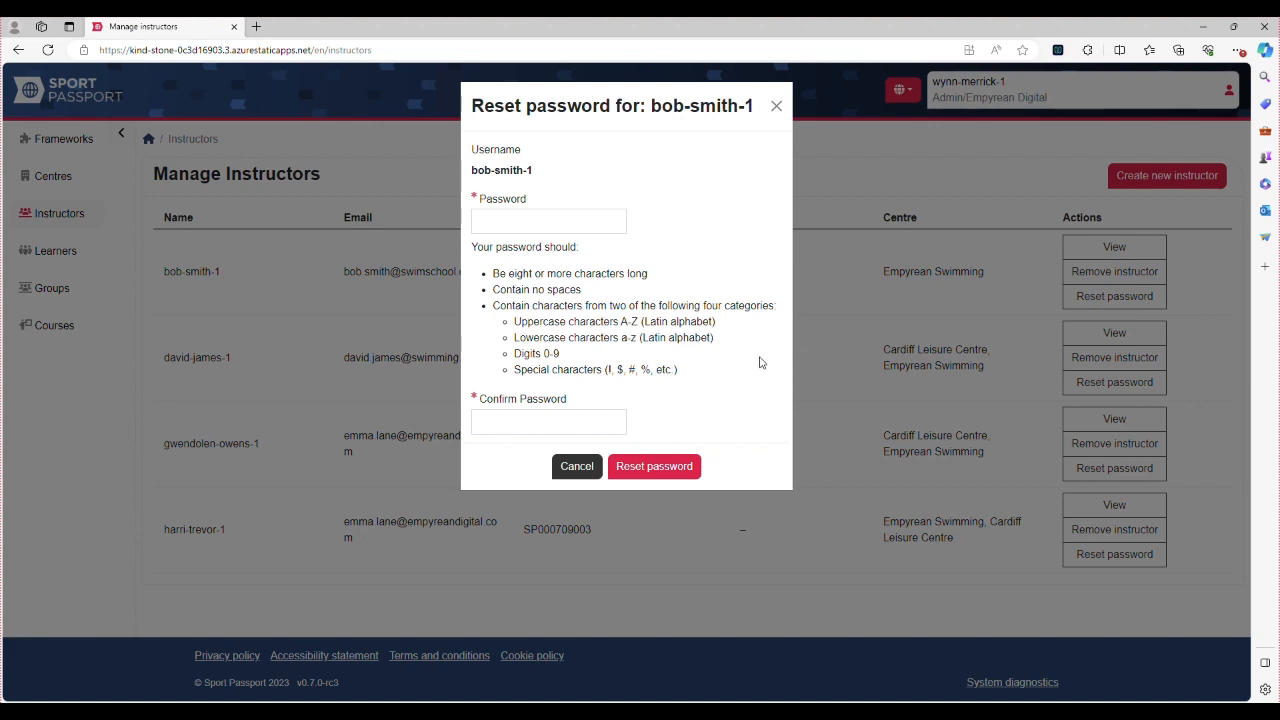
left_click(577, 468)
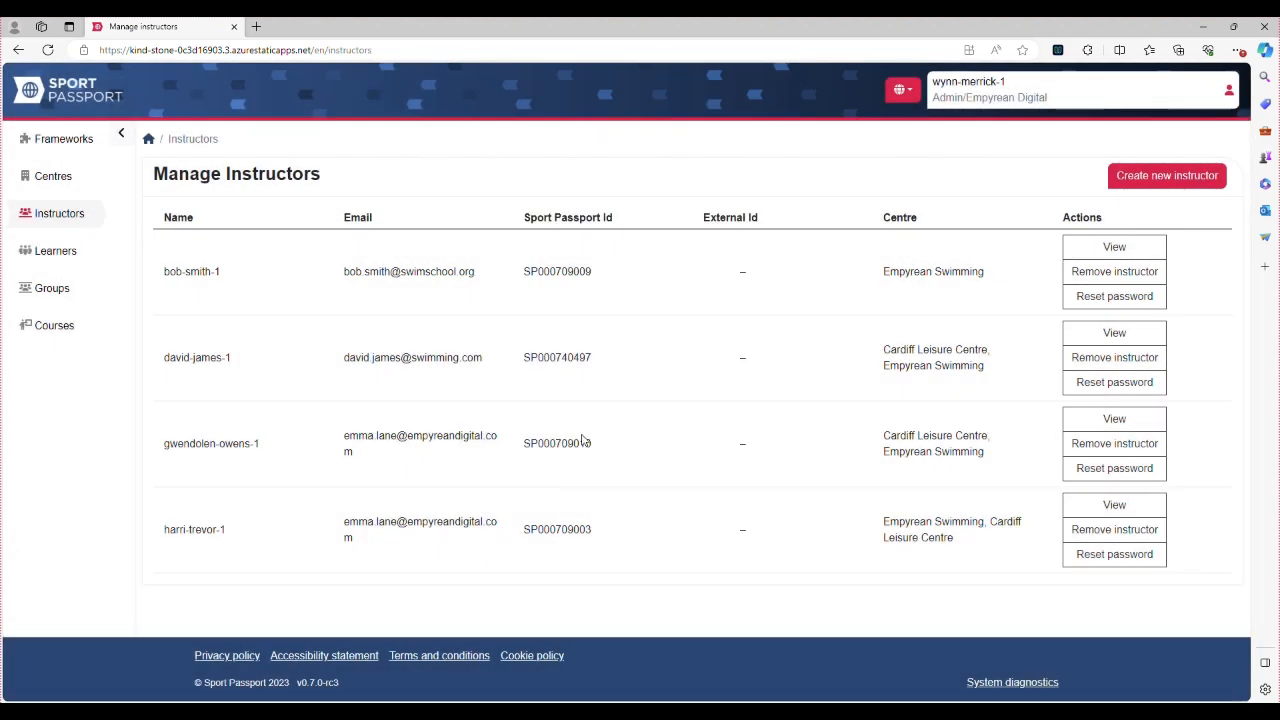
Step: Review the lists of centres and of groups with their group admins, ending on the home summary
left_click(68, 185)
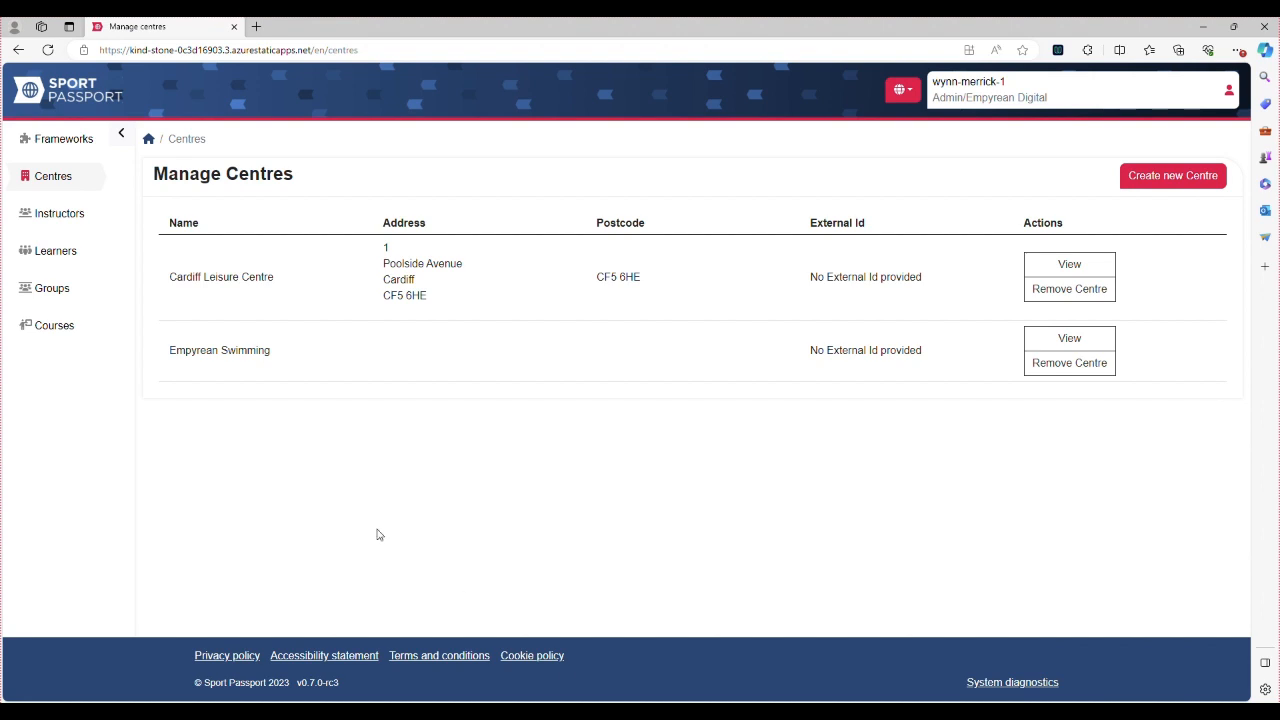
left_click(55, 304)
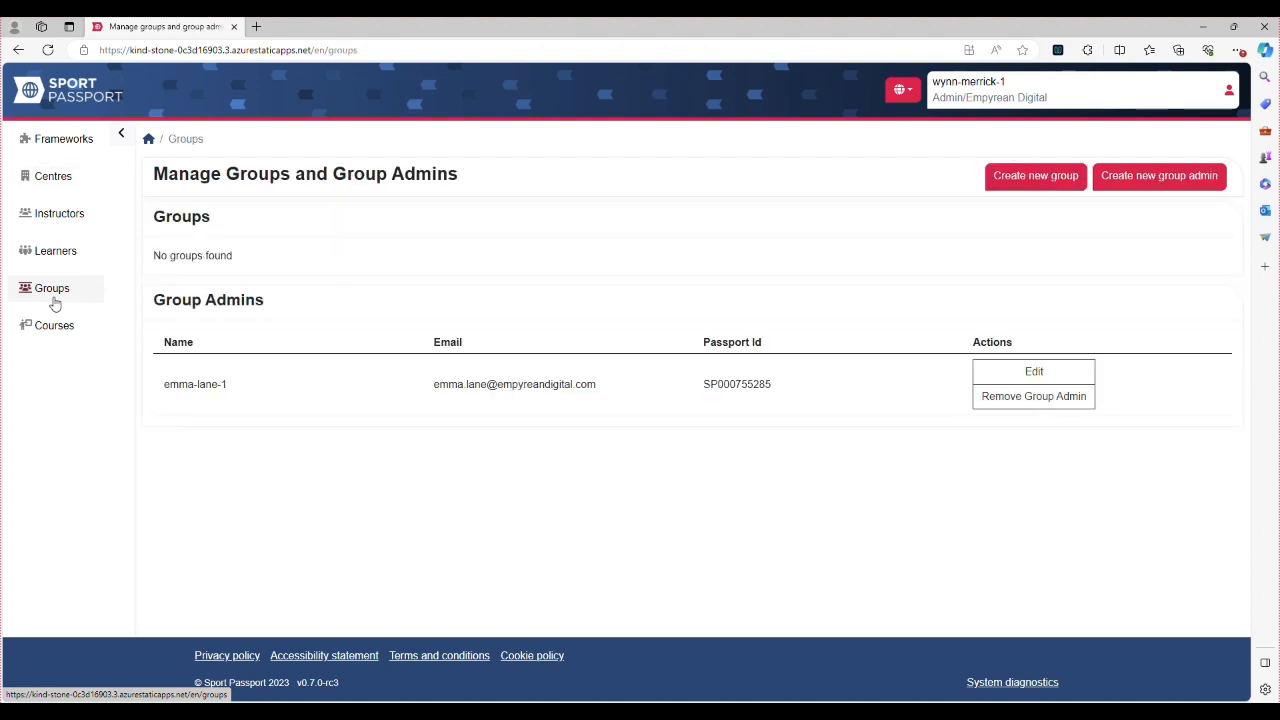
left_click(148, 140)
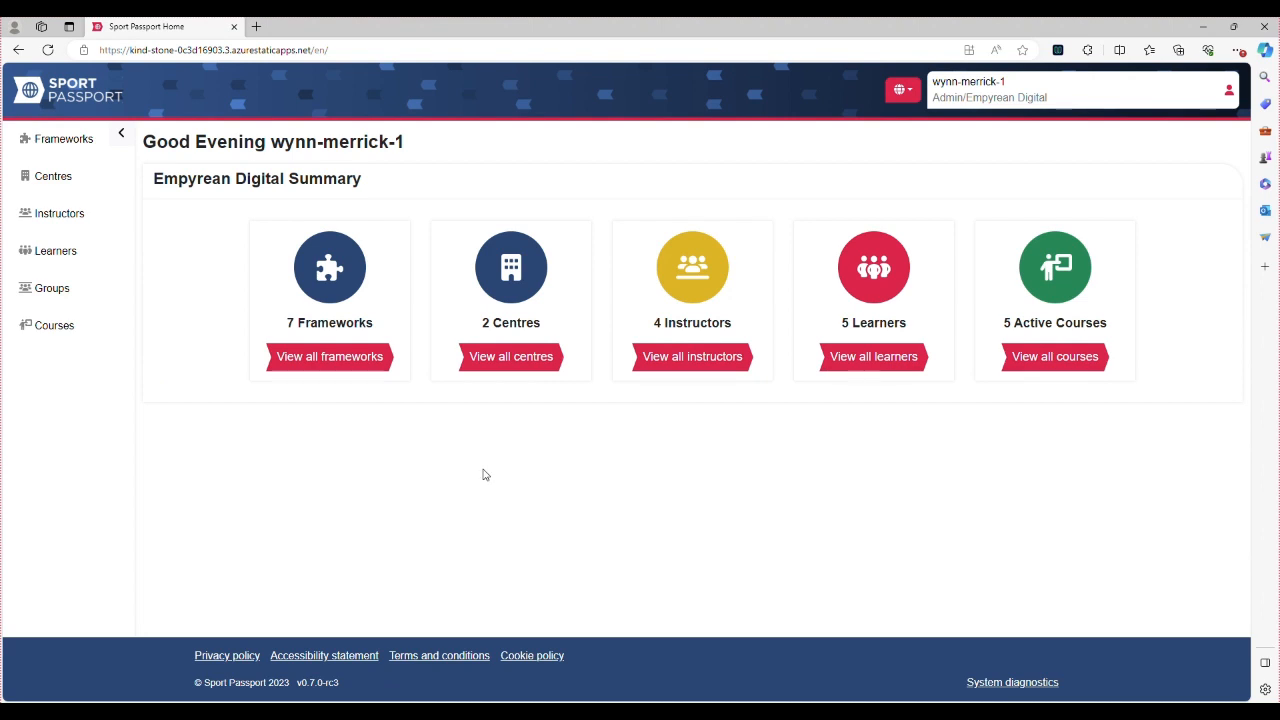